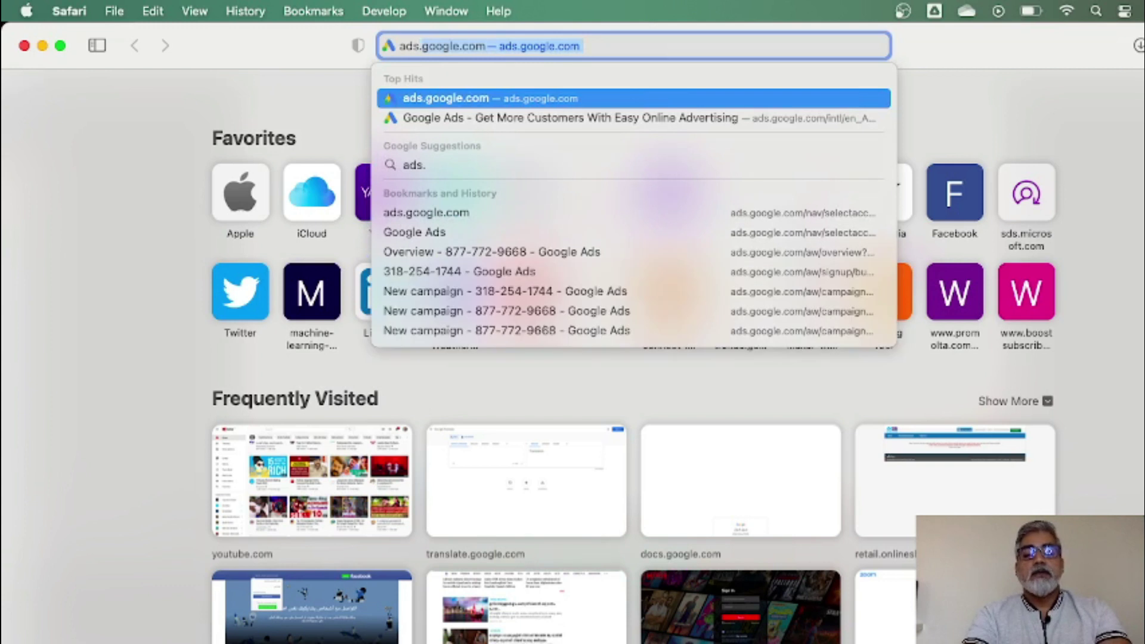
Open ads.google.com, start a new Google Ads account and switch its setup to Expert Mode
text(.goo)
key(Return)
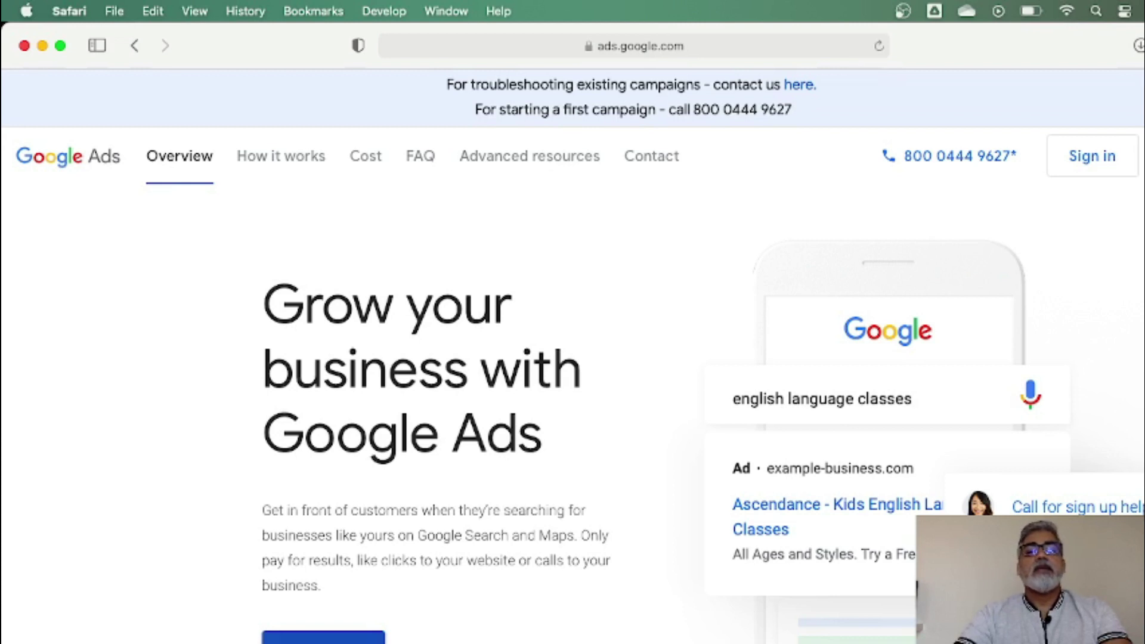
click(322, 637)
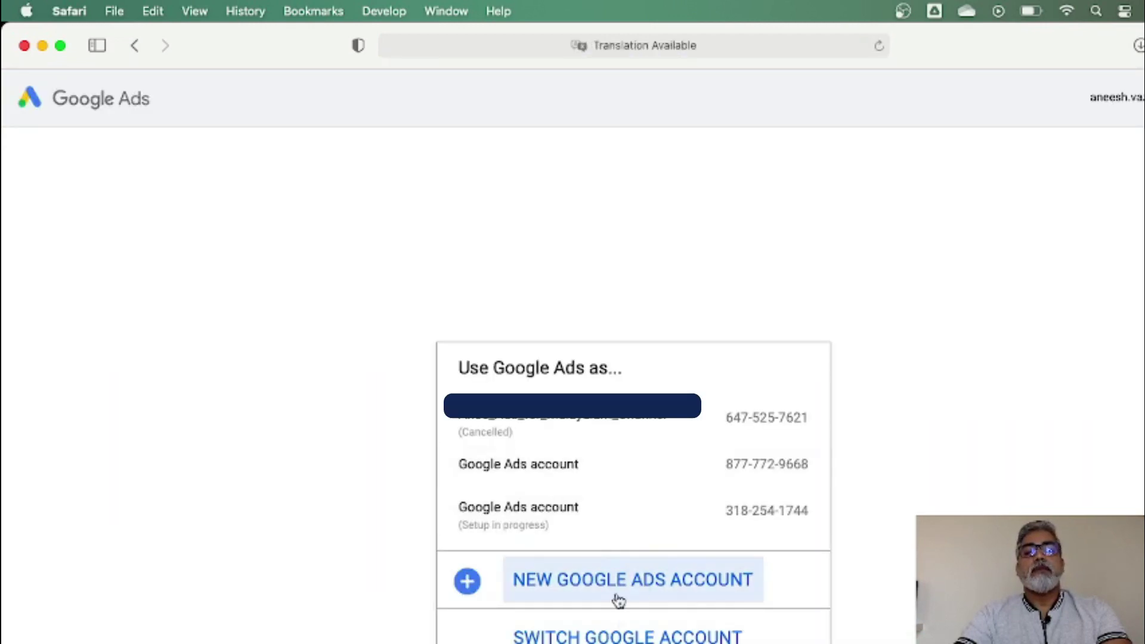
click(562, 590)
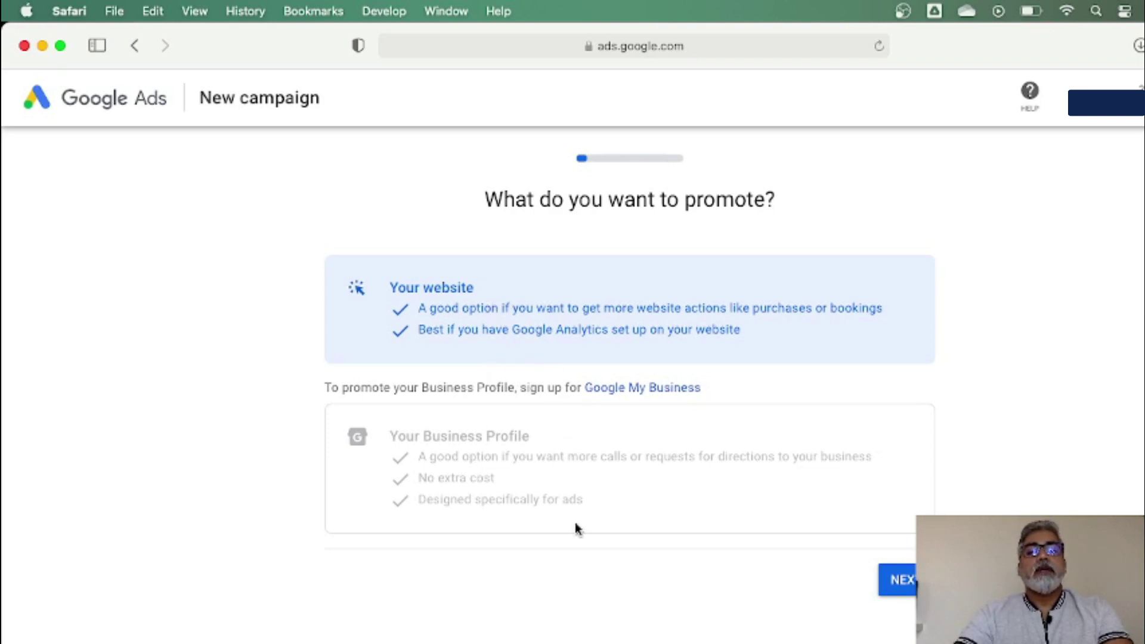
scroll(576, 520, down, 3)
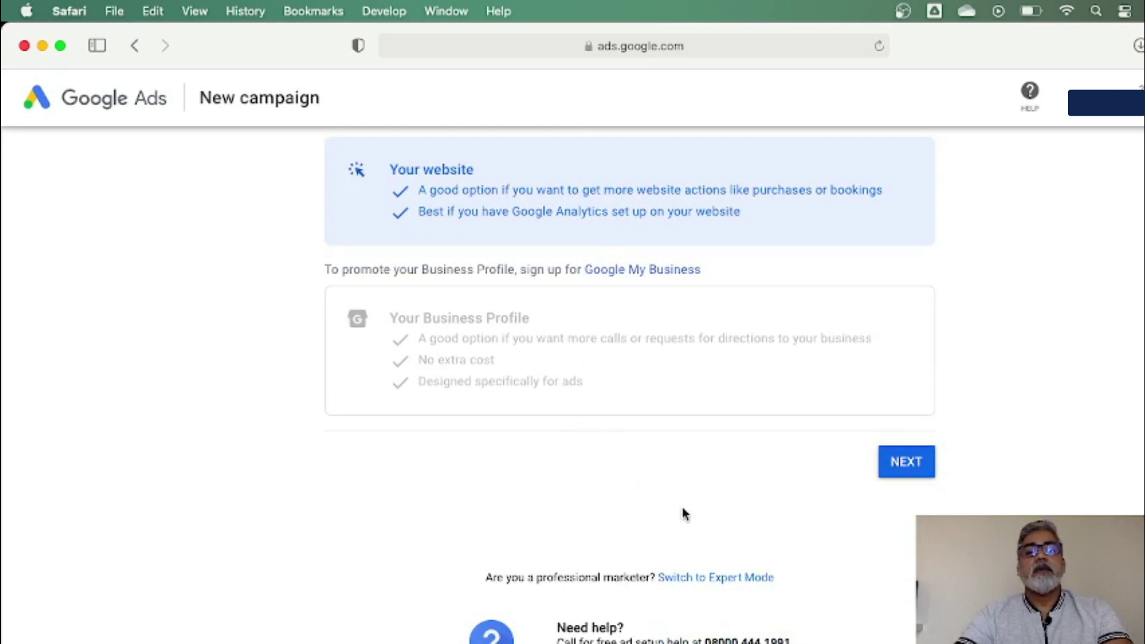
click(730, 581)
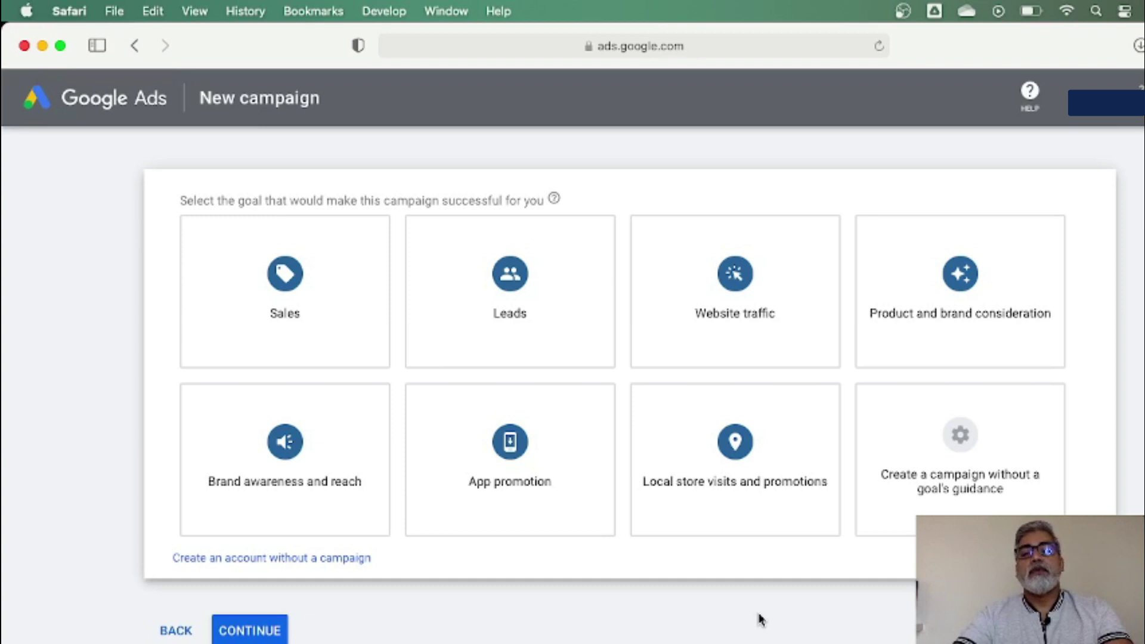
Create a campaign without a goal's guidance, using the Video type and the Custom video campaign subtype
mouse_move(888, 477)
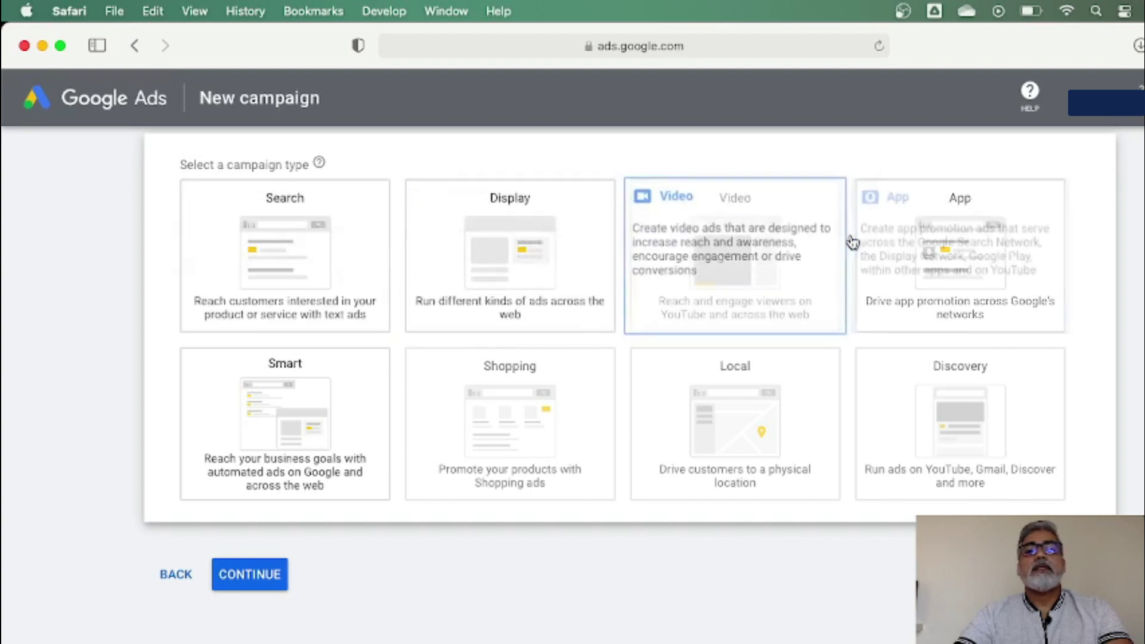
click(698, 256)
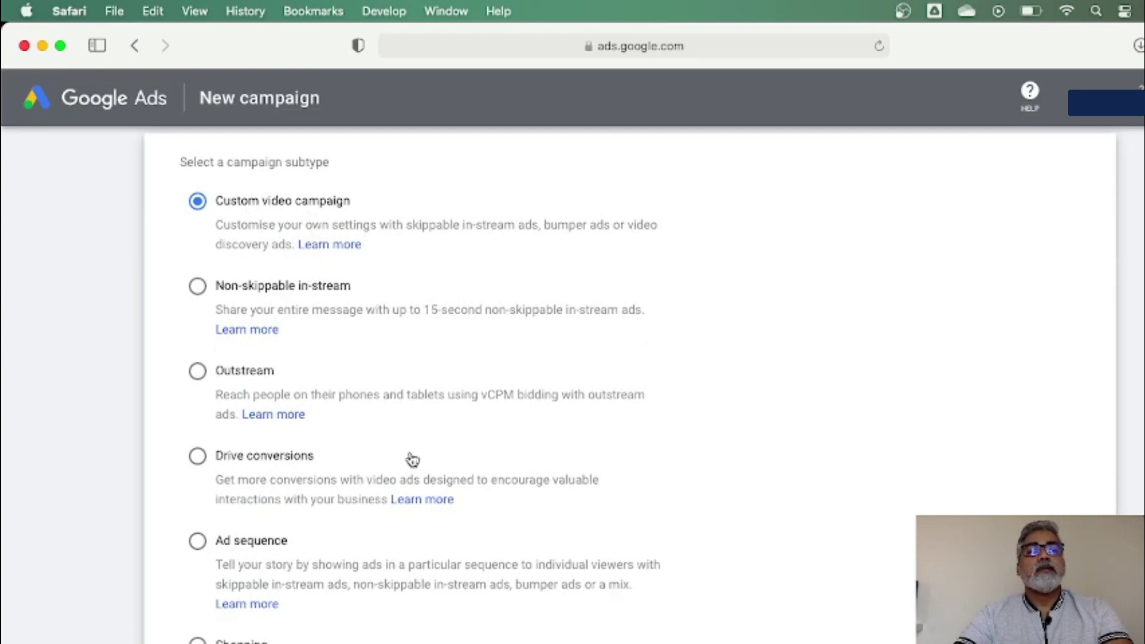
scroll(411, 459, down, 3)
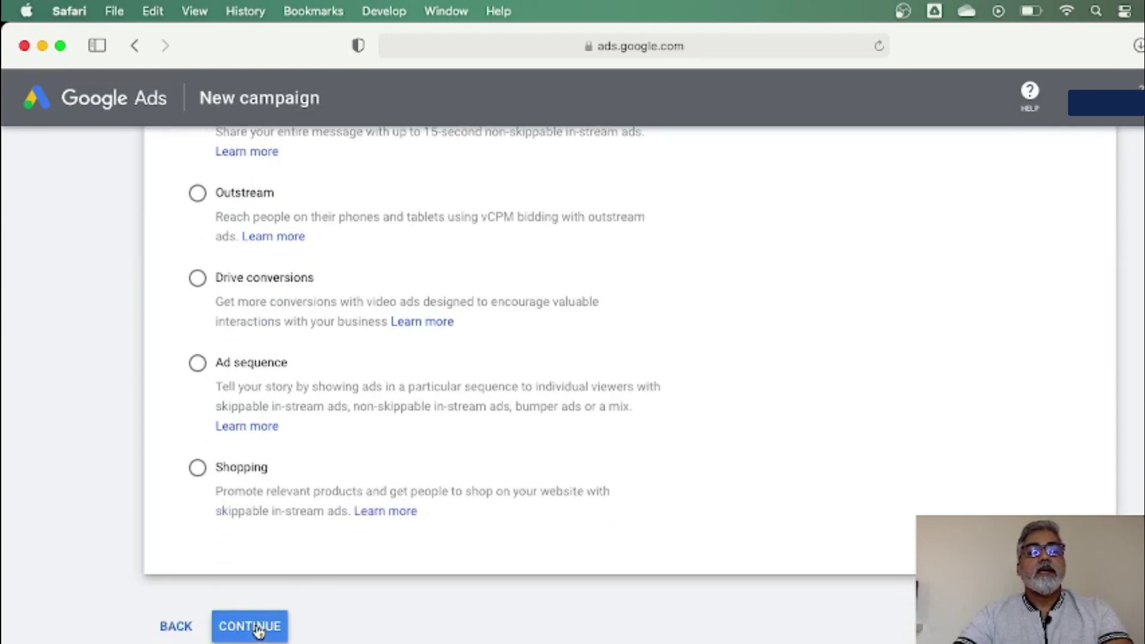
click(258, 631)
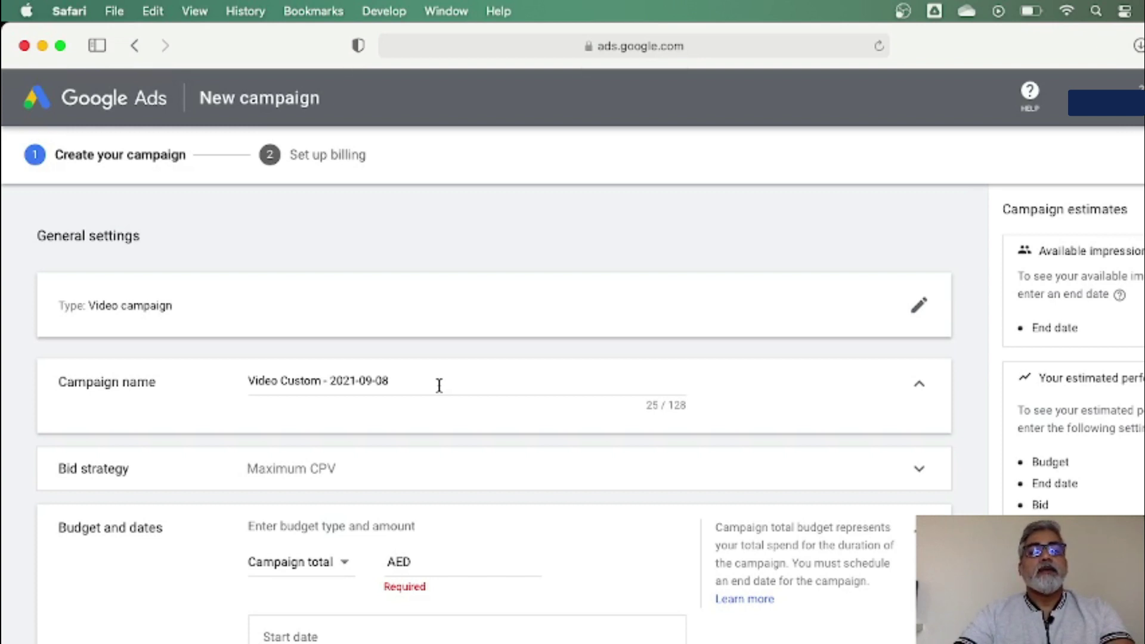
Replace the default campaign name with Youtube_UAE_Malayalam
click(399, 381)
key(super+a)
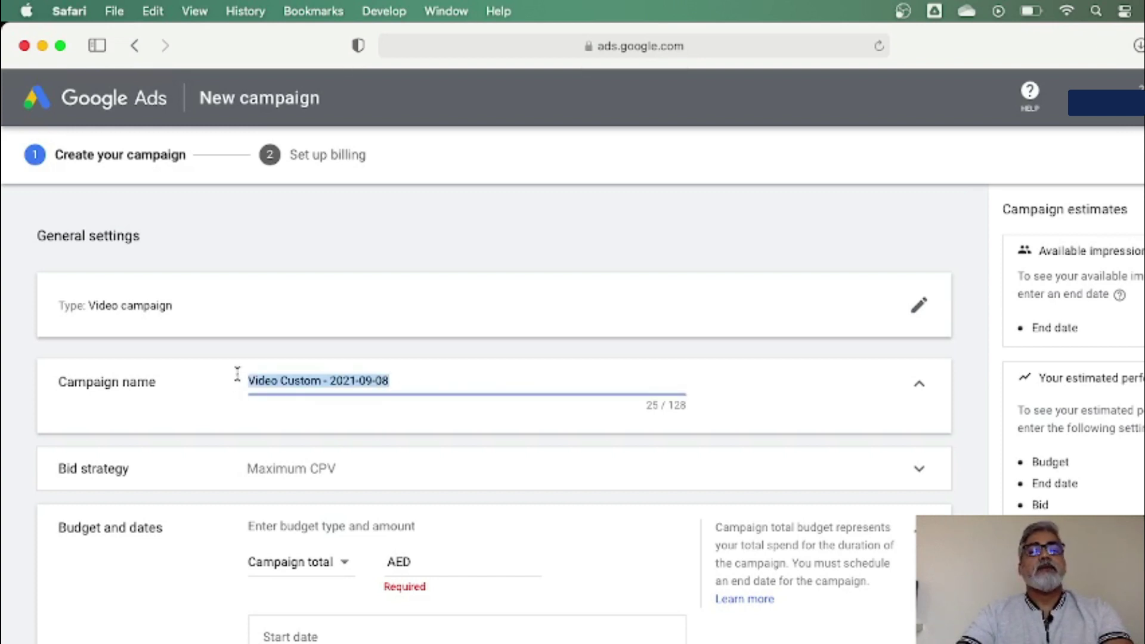
text(You)
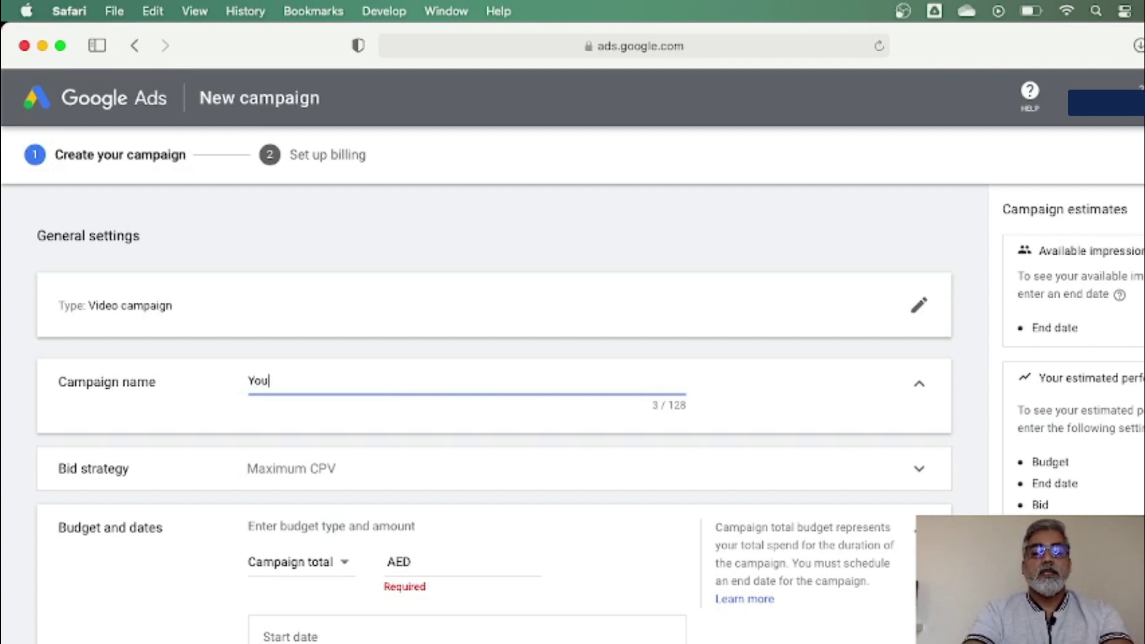
text(tube India)
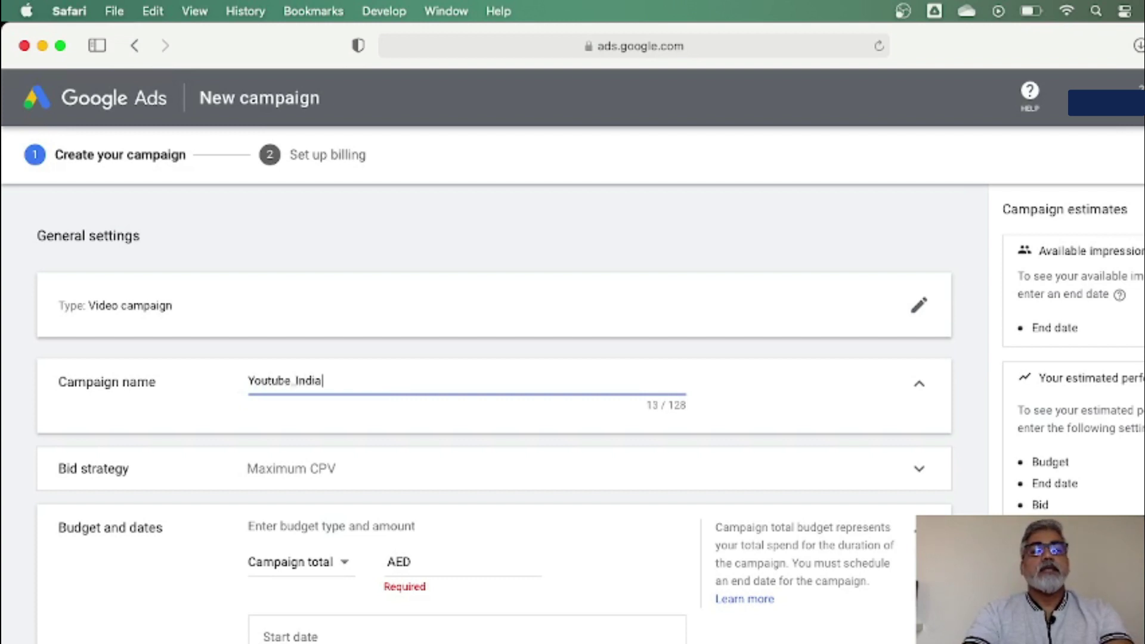
key(BackSpace)
key(BackSpace)
key(BackSpace)
key(BackSpace)
key(BackSpace)
text(UAE_)
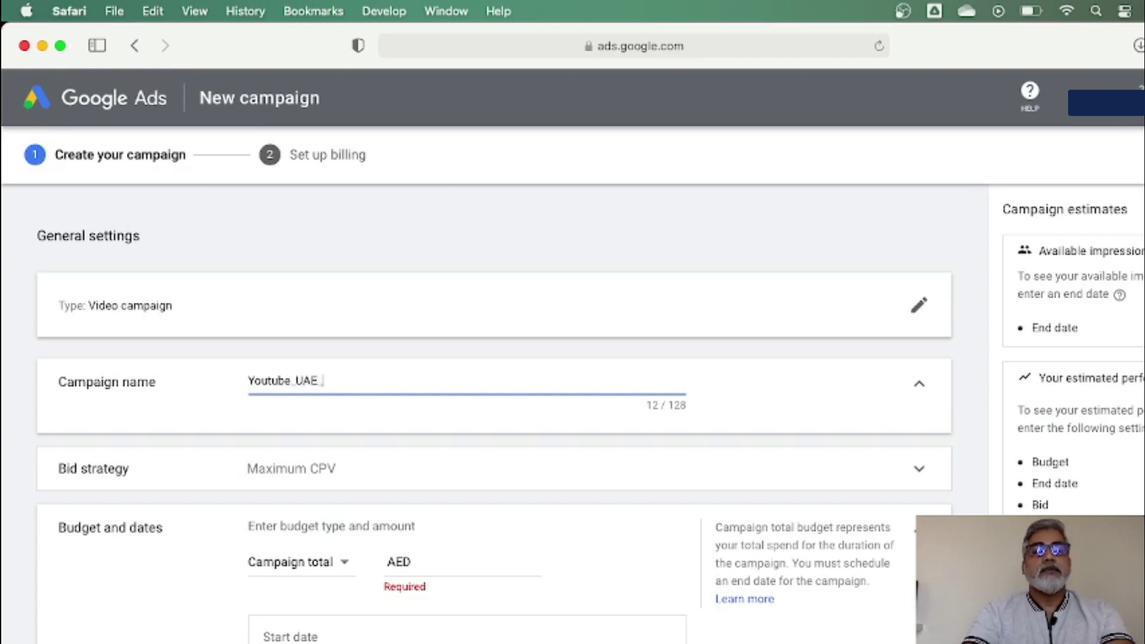
text( Malayalam)
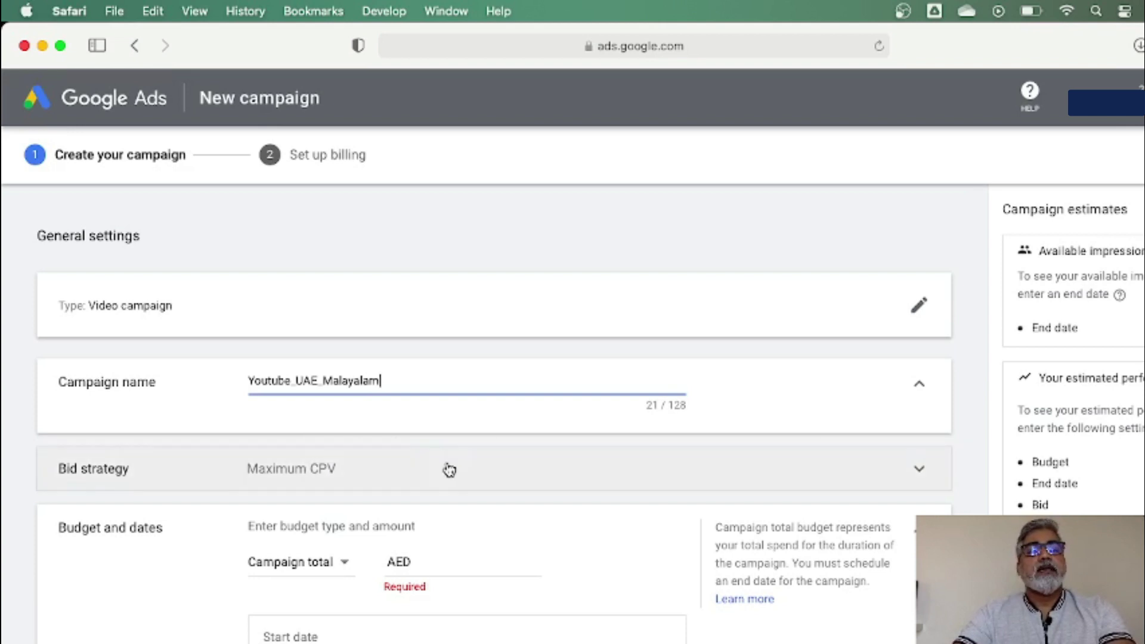
Expand the bid strategy settings and select Maximum CPV as the campaign's strategy
scroll(448, 468, down, 2)
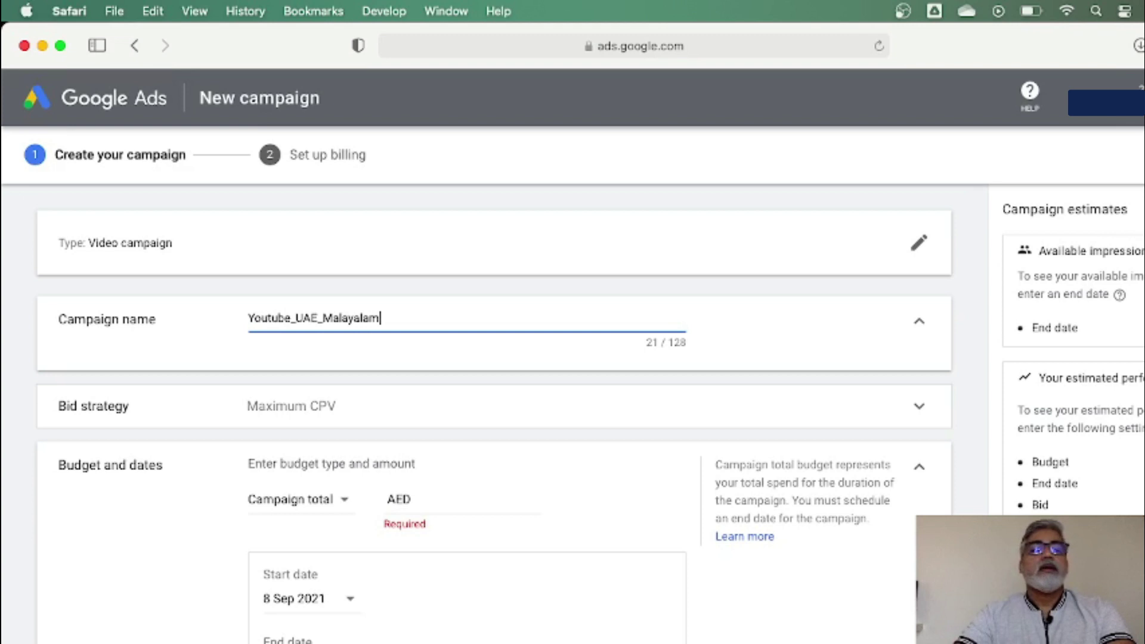
scroll(605, 391, down, 2)
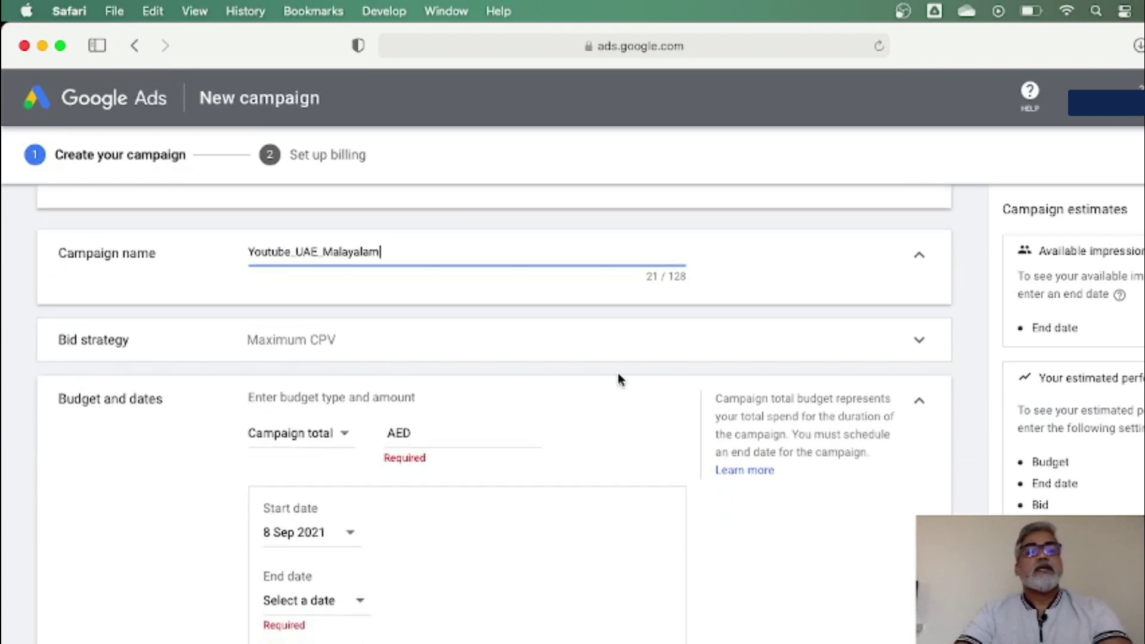
click(920, 343)
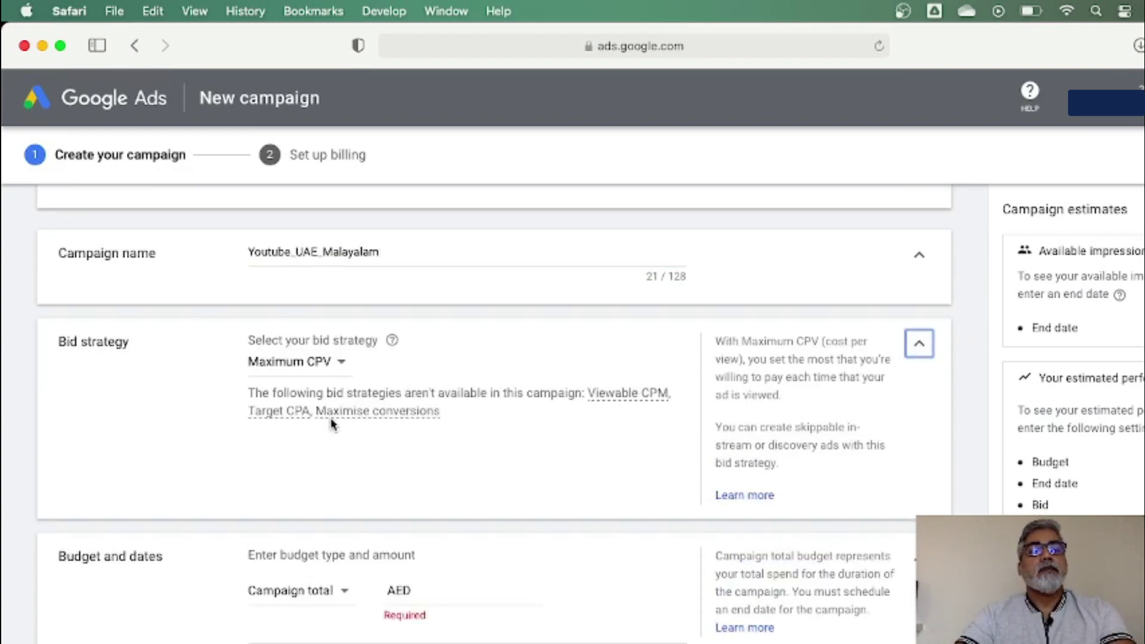
click(342, 365)
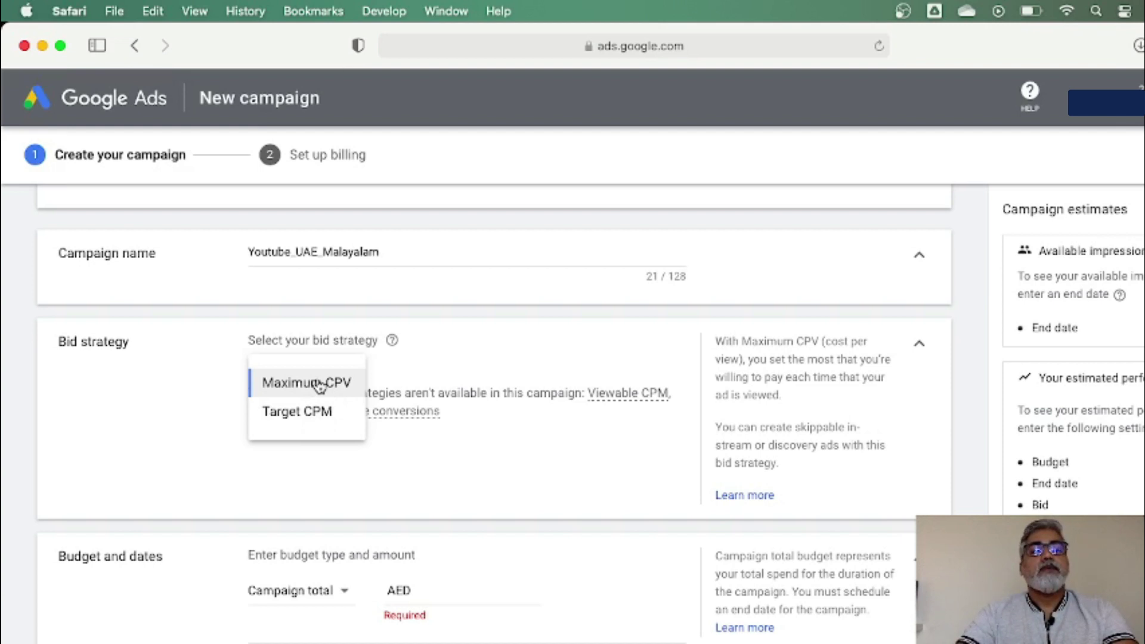
click(319, 386)
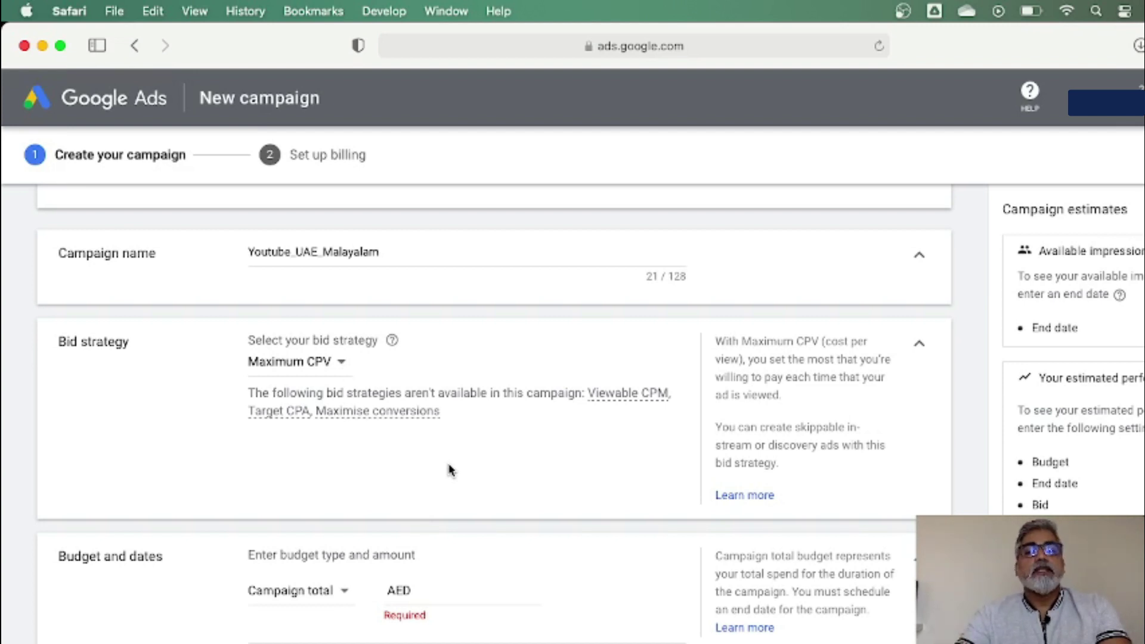
Change the budget type to Daily and set the amount to AED 100.00
scroll(450, 471, down, 2)
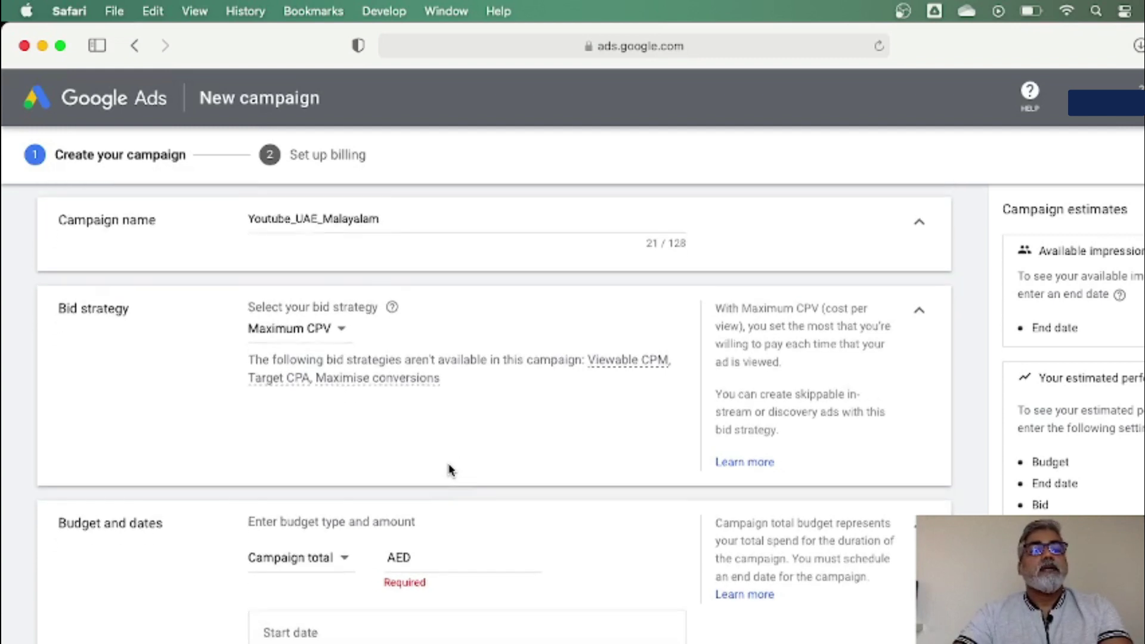
scroll(450, 470, down, 3)
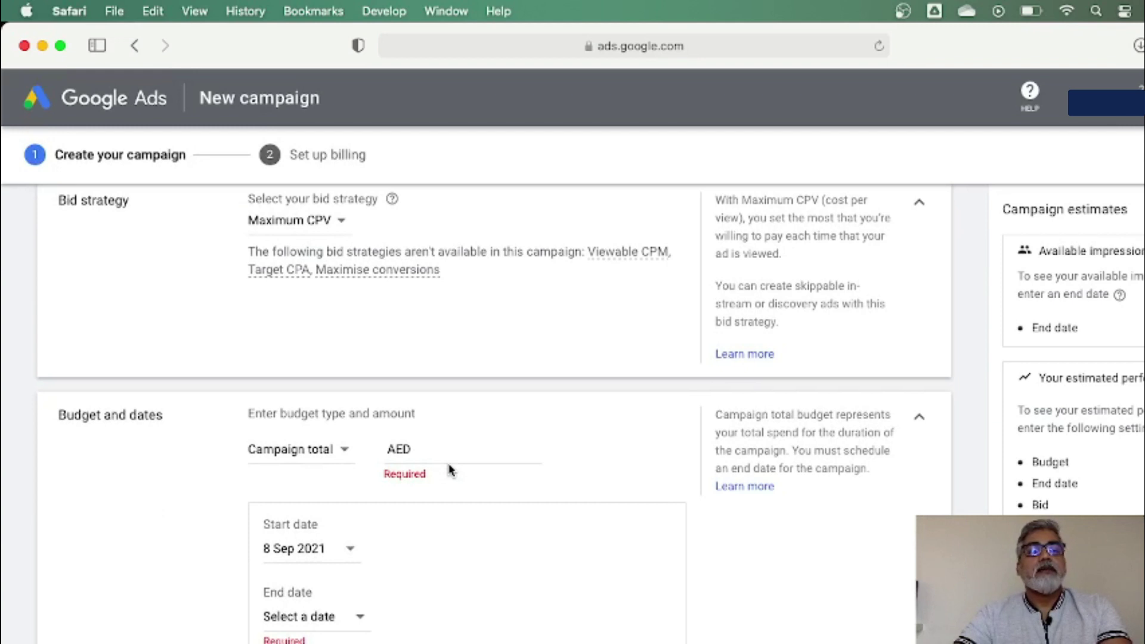
scroll(450, 470, down, 2)
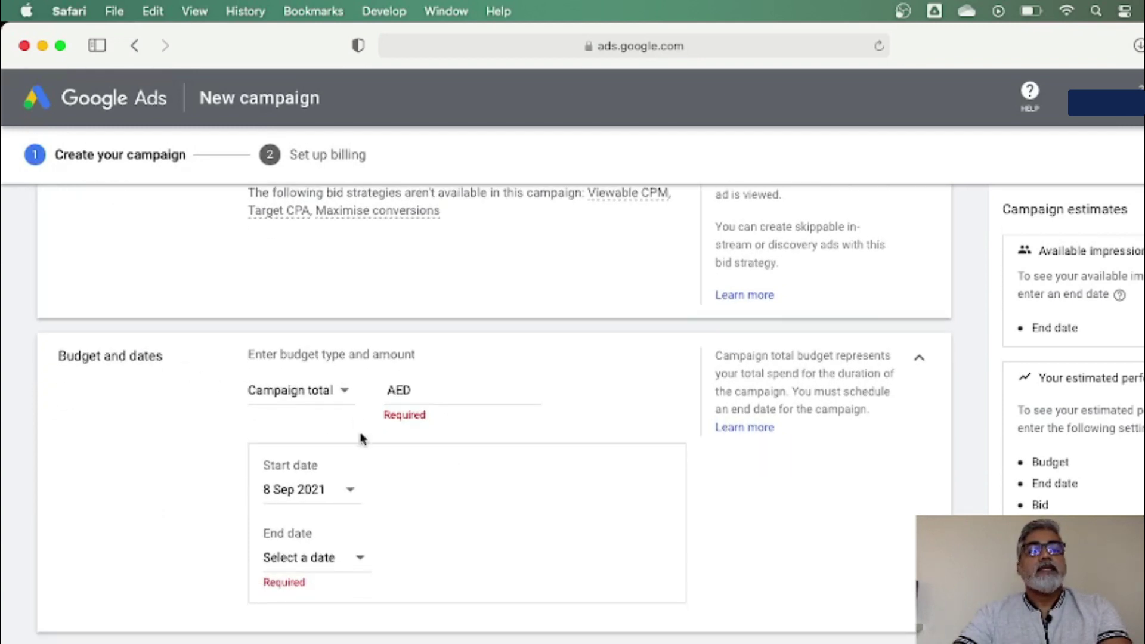
click(349, 394)
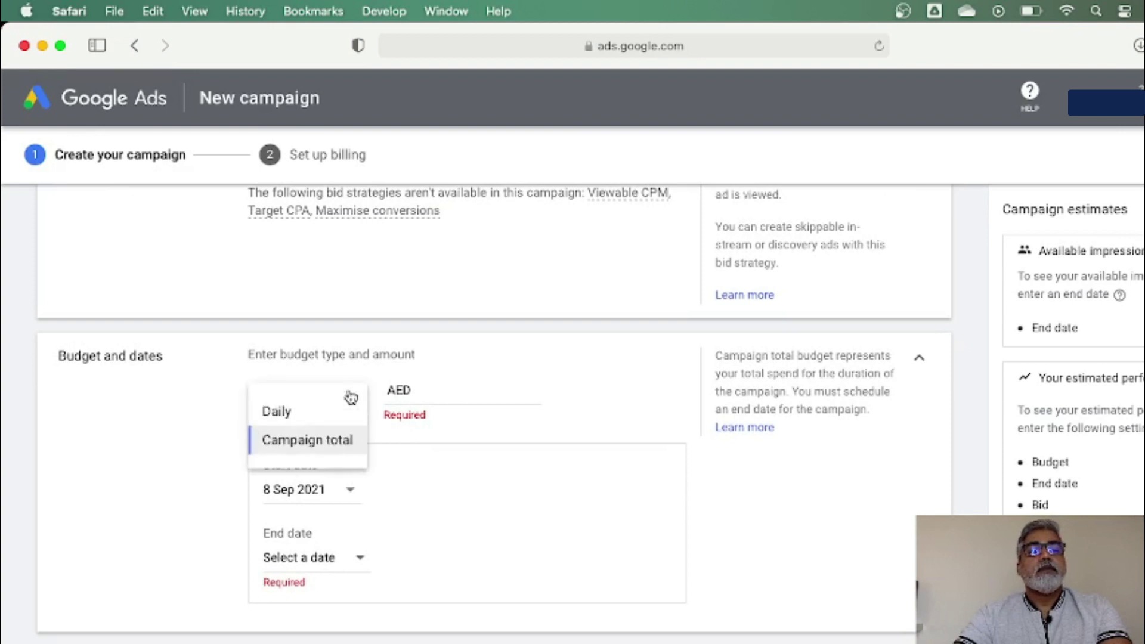
click(307, 420)
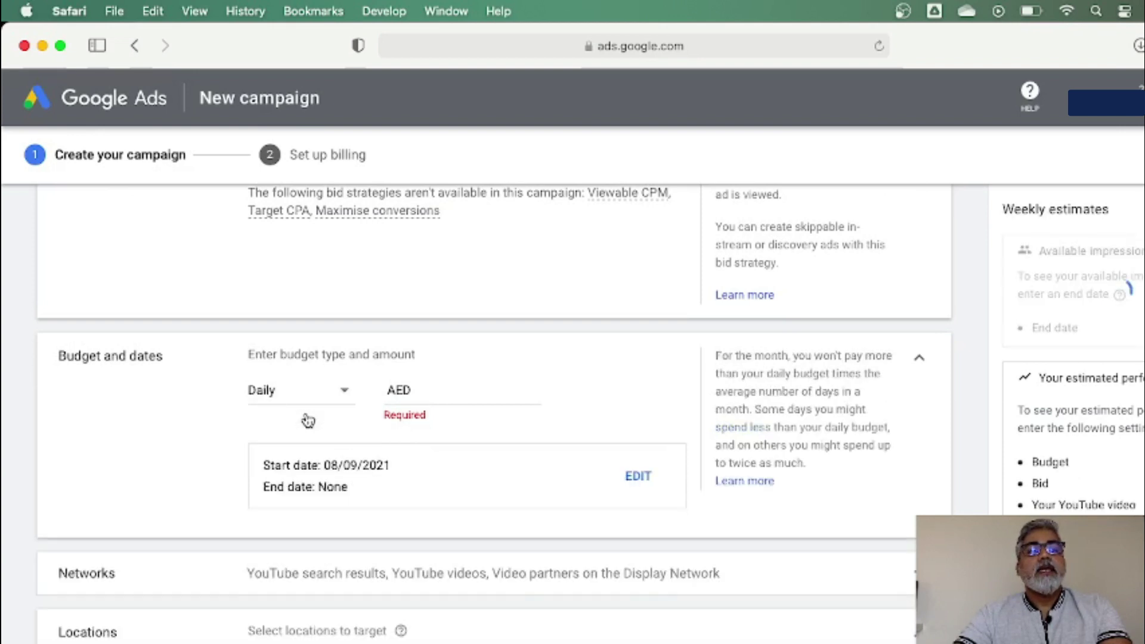
click(460, 395)
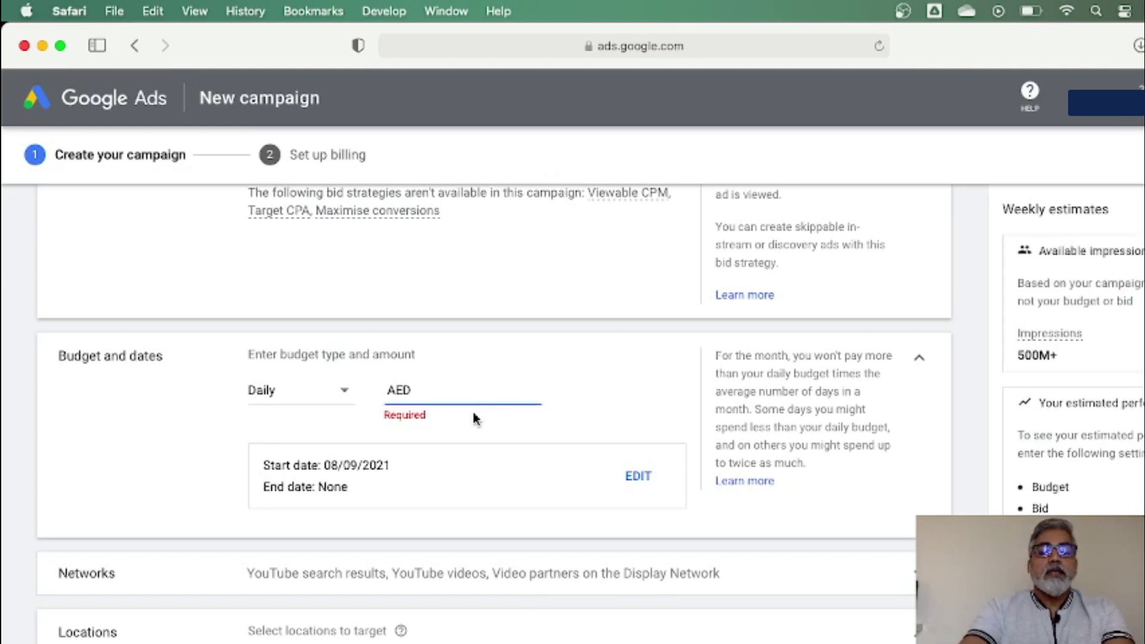
text(100.00)
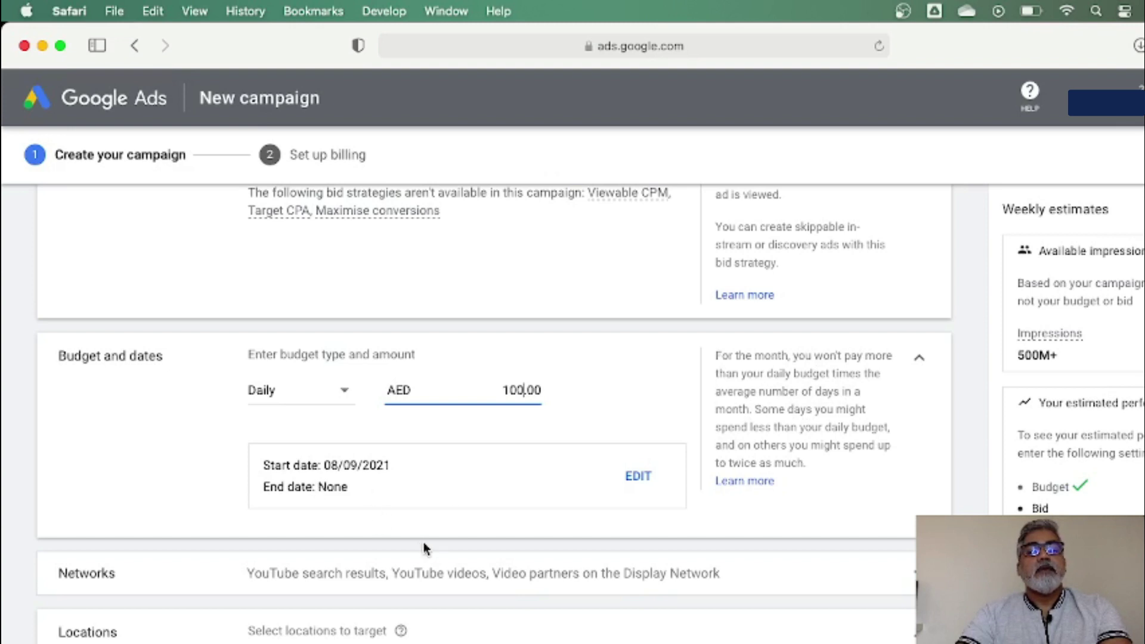
Exclude Video partners on the Display Network from the campaign's networks
scroll(423, 543, down, 2)
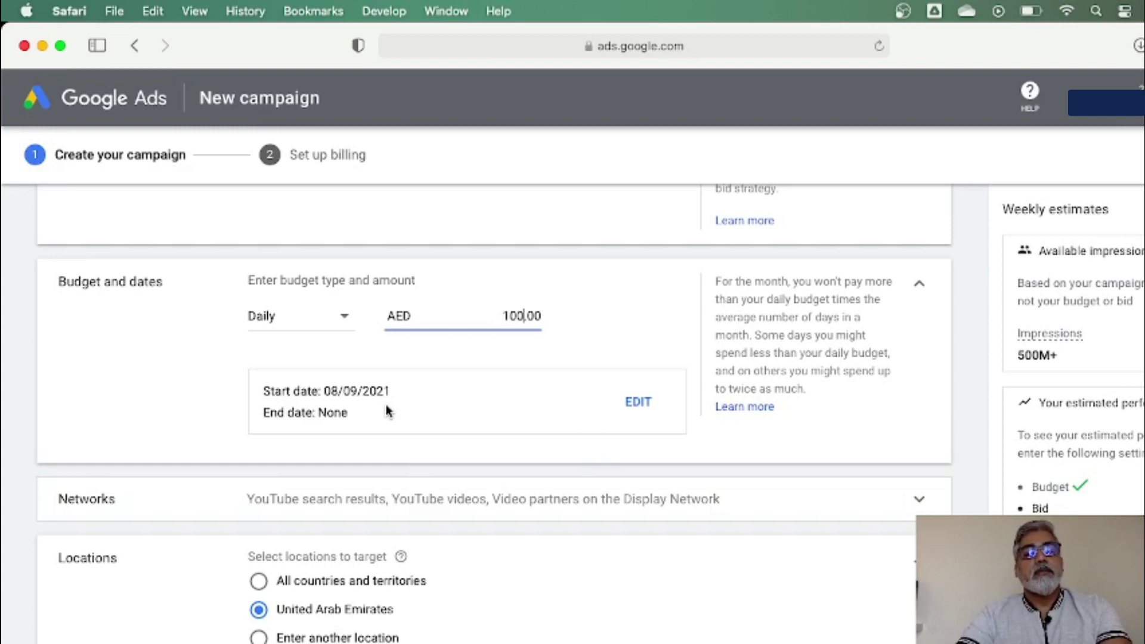
scroll(467, 540, down, 6)
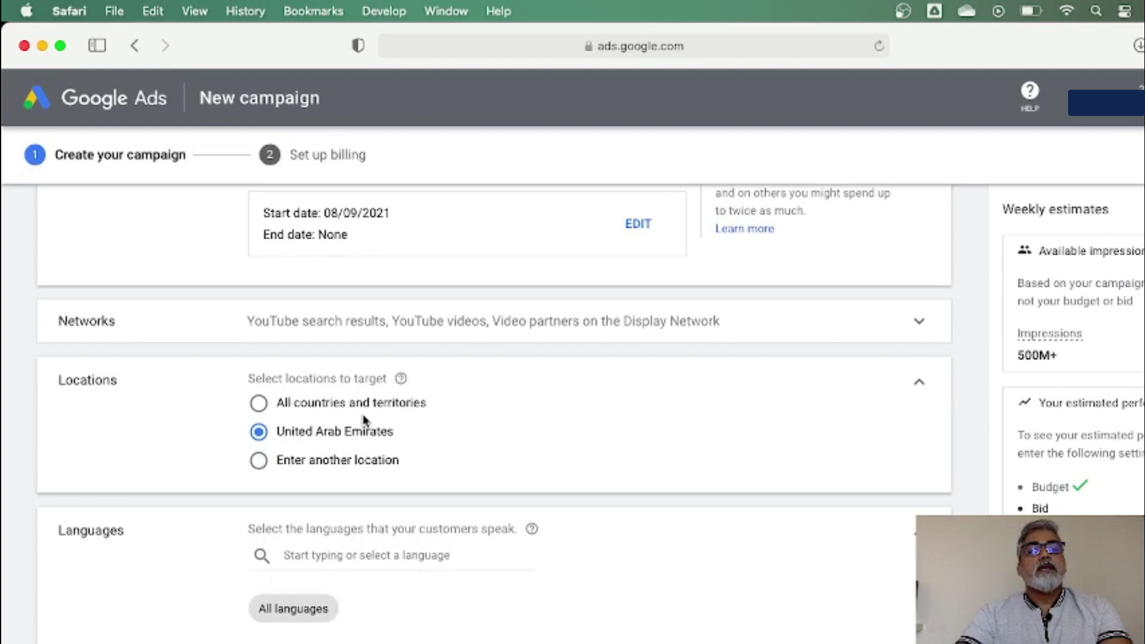
click(918, 325)
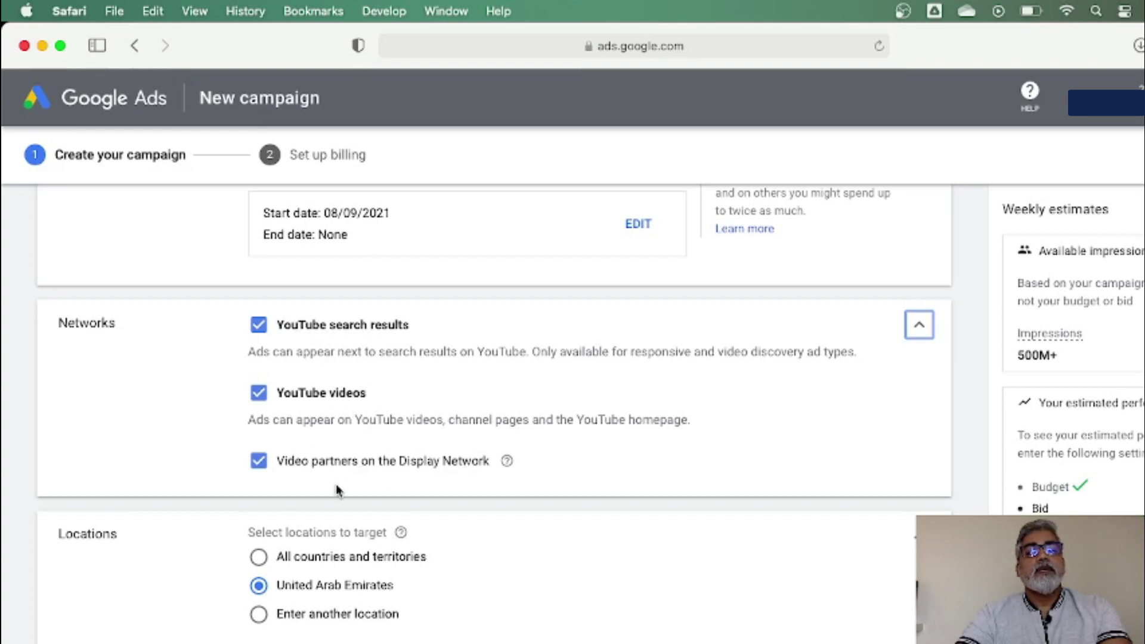
click(260, 462)
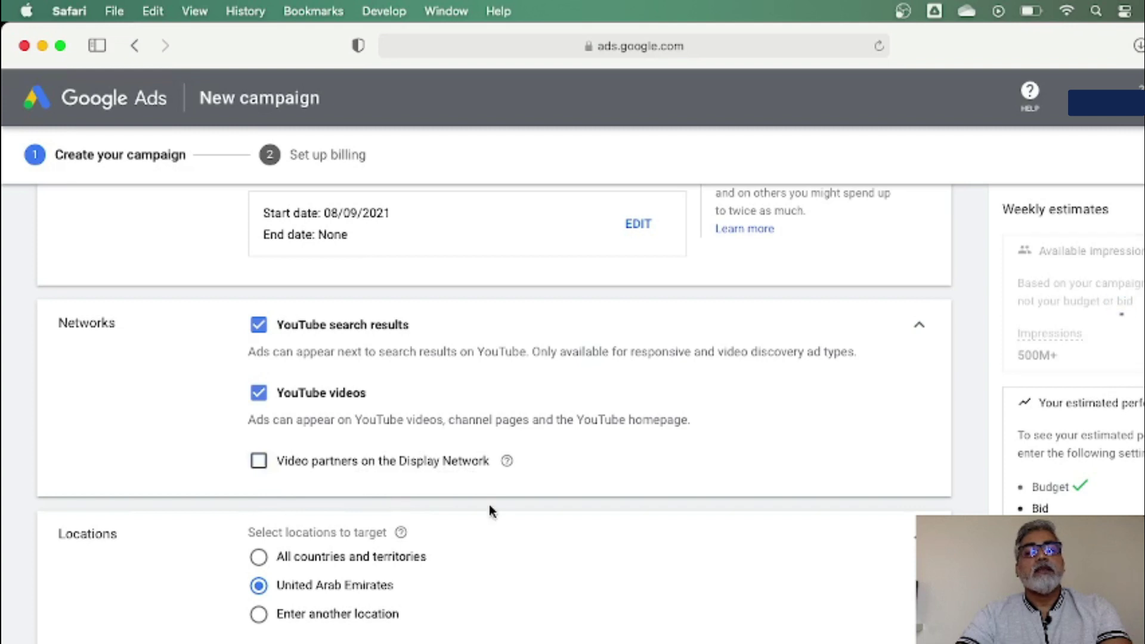
Try looking up india as another target location, and reselect United Arab Emirates as the campaign's location
scroll(490, 511, down, 3)
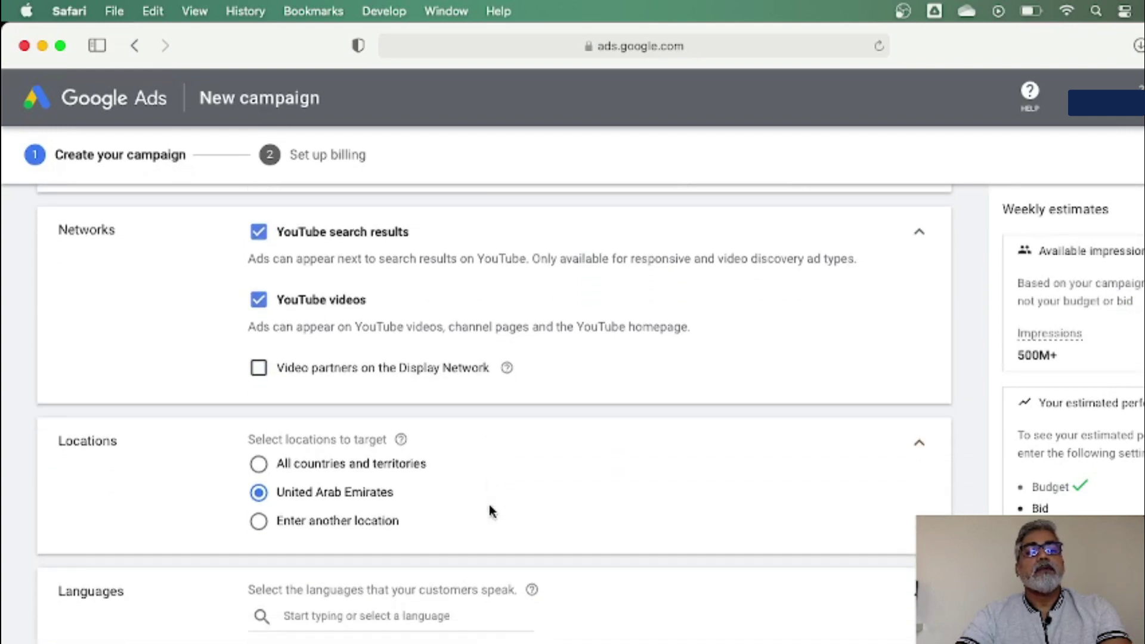
scroll(489, 511, down, 2)
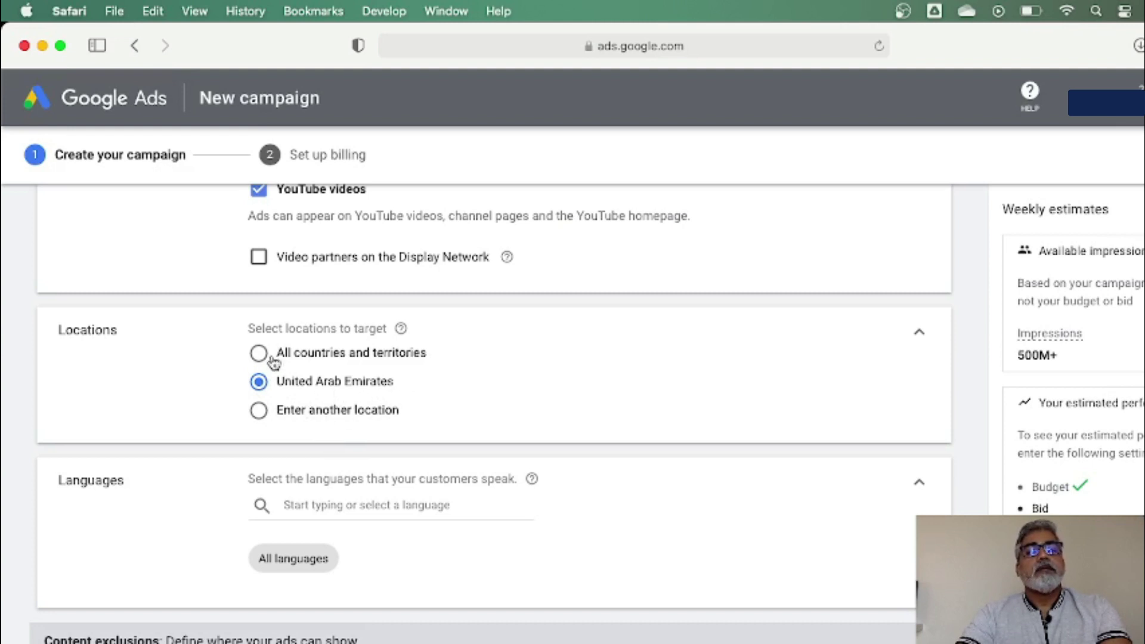
click(259, 411)
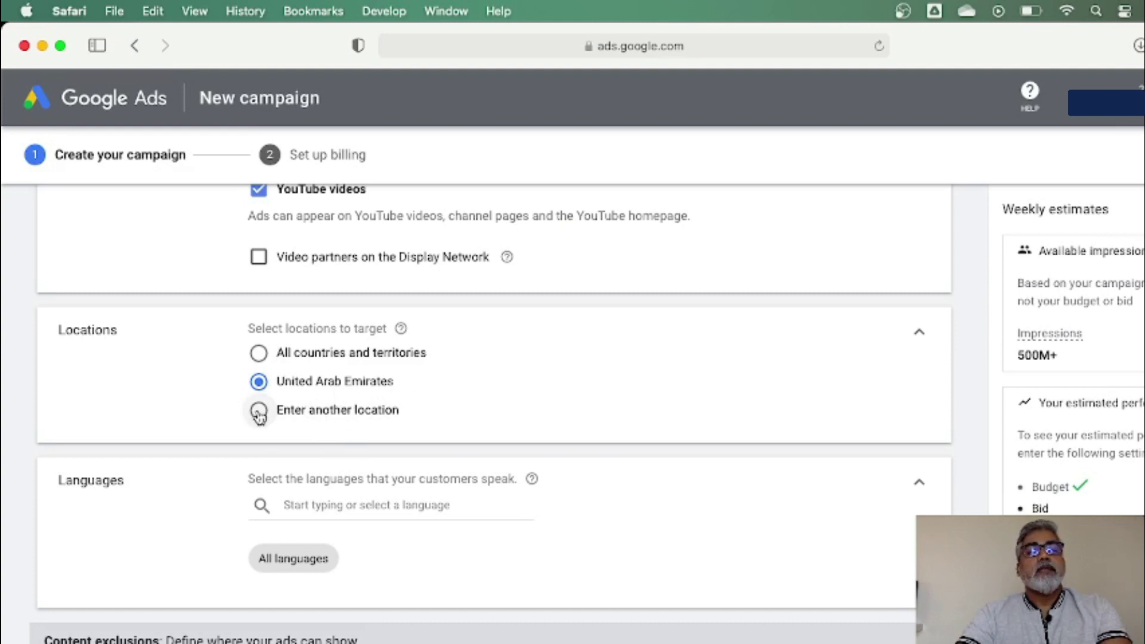
click(379, 455)
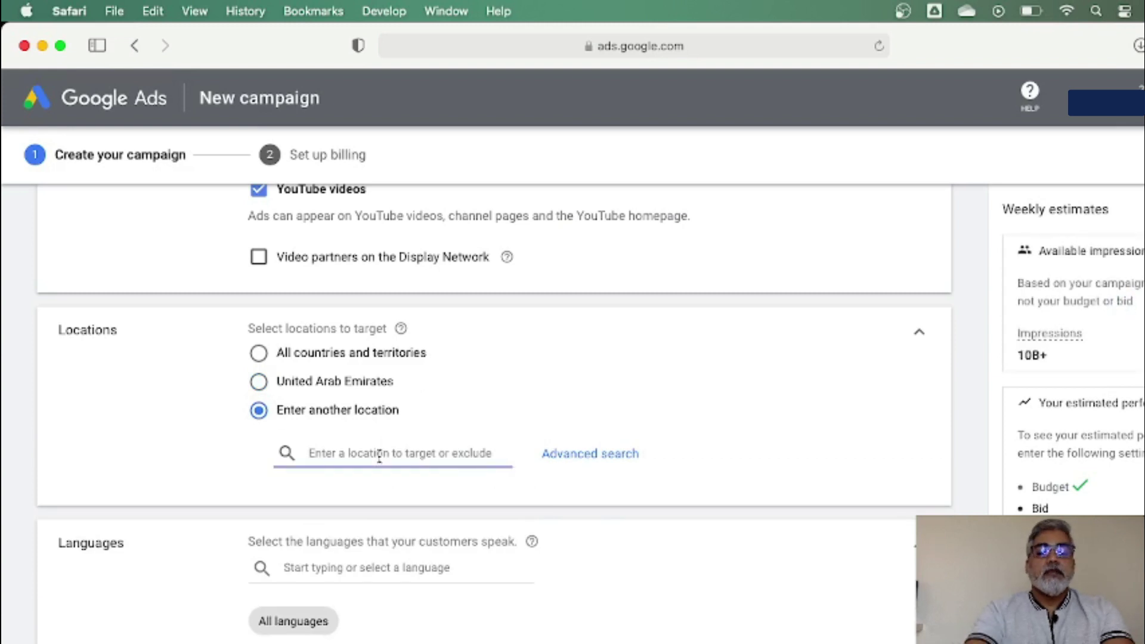
text(india)
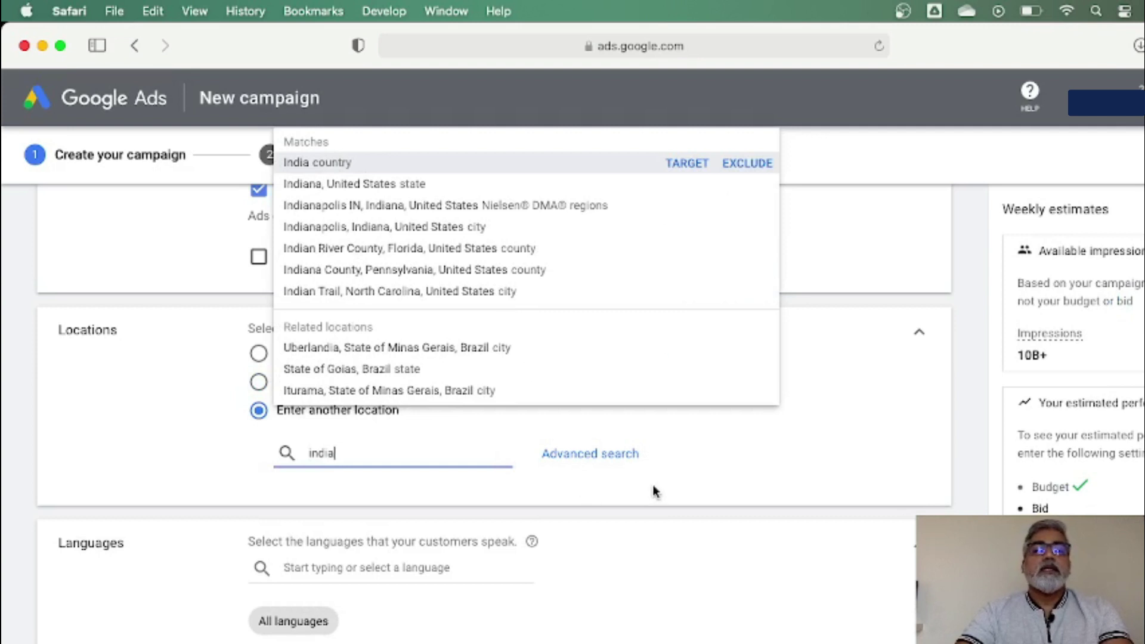
key(BackSpace)
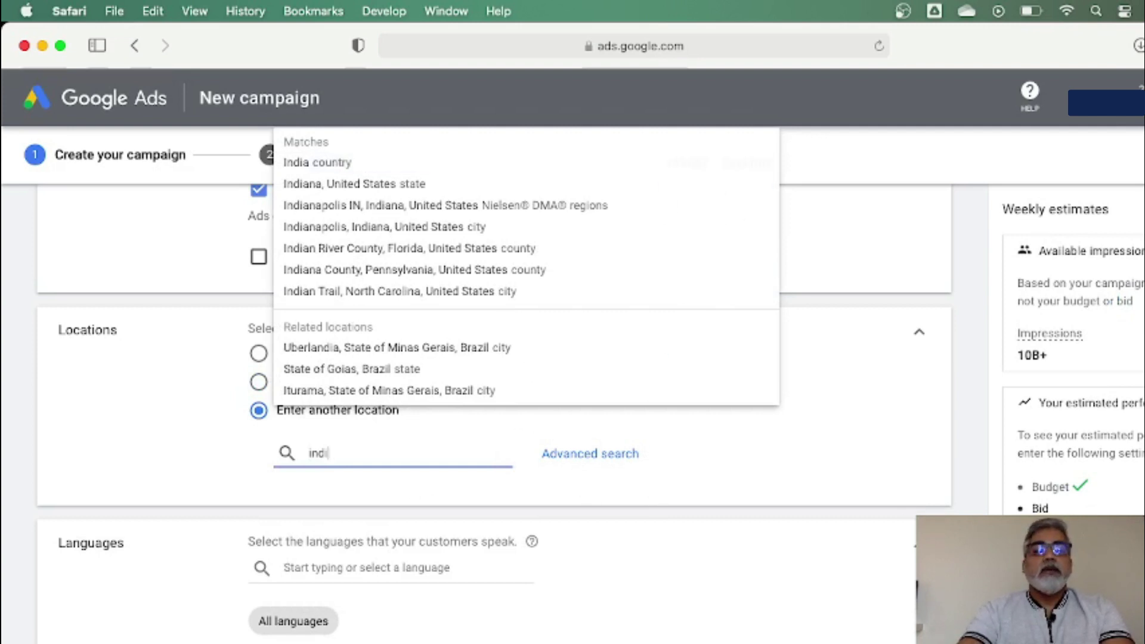
key(BackSpace)
key(BackSpace)
key(BackSpace)
key(BackSpace)
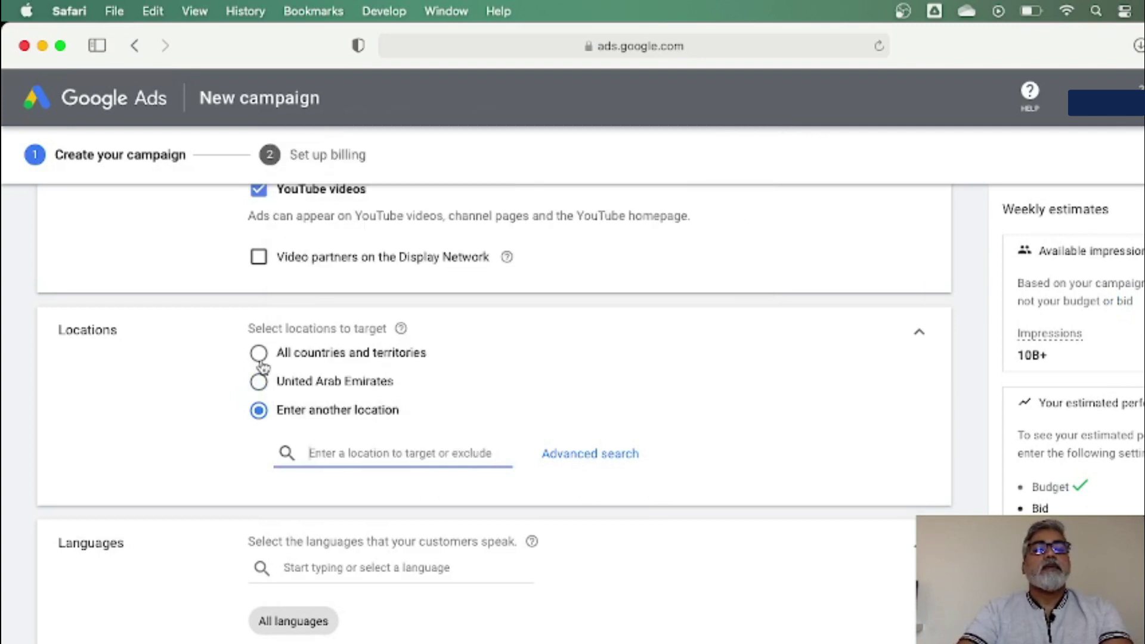
click(260, 382)
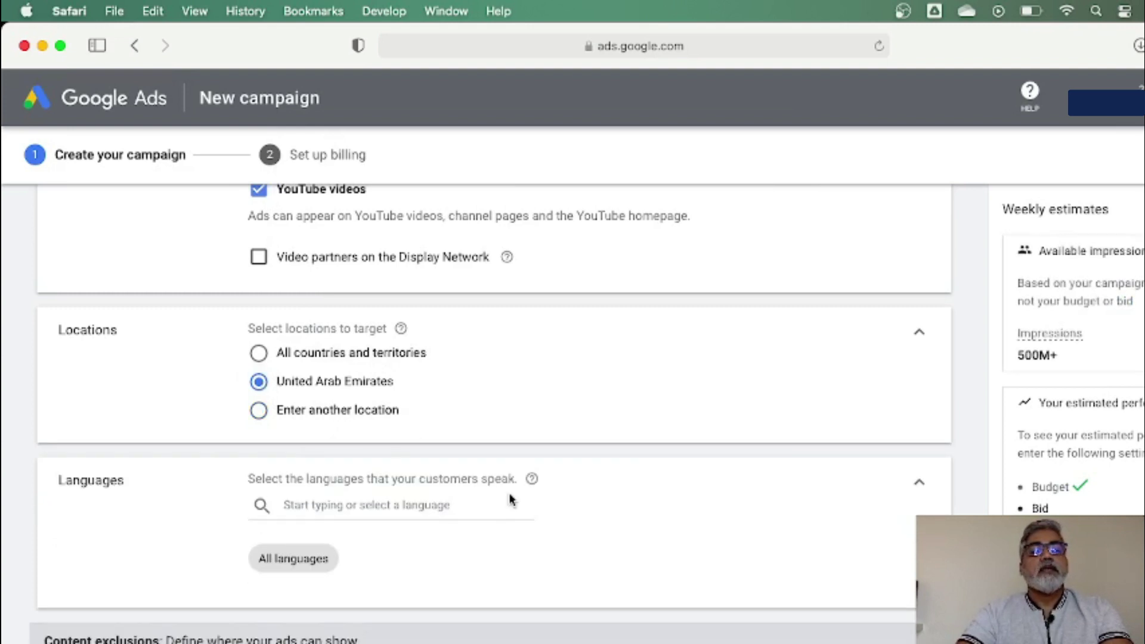
Set Malayalam as the campaign's target language and highlight the weekly impressions estimate
scroll(509, 495, down, 3)
scroll(511, 499, up, 2)
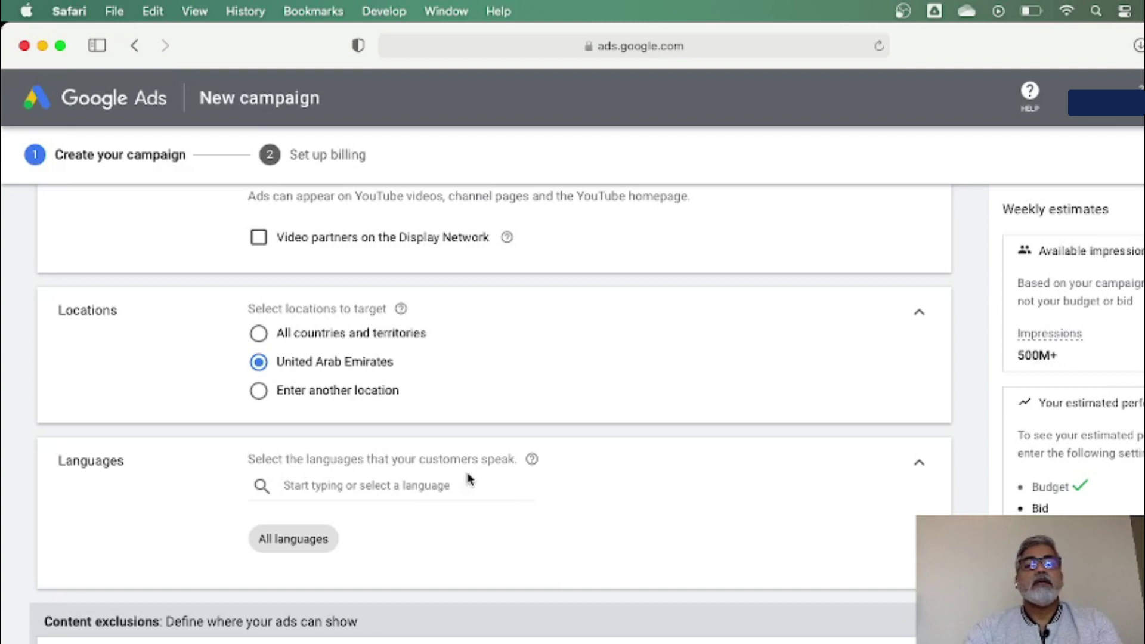
click(363, 496)
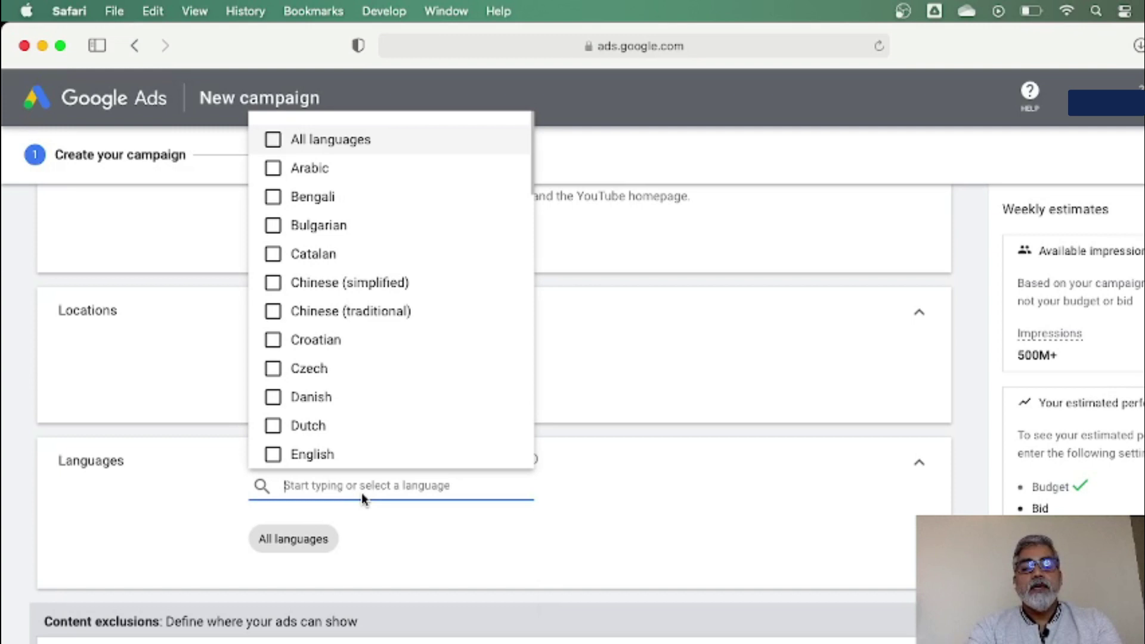
text(malay)
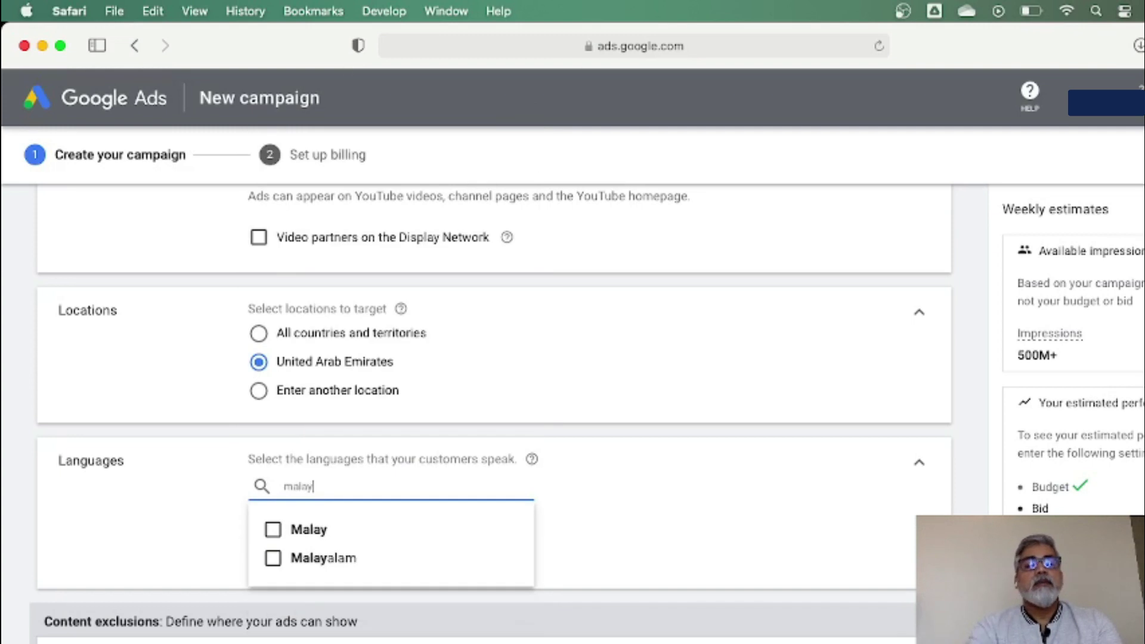
click(273, 559)
click(657, 514)
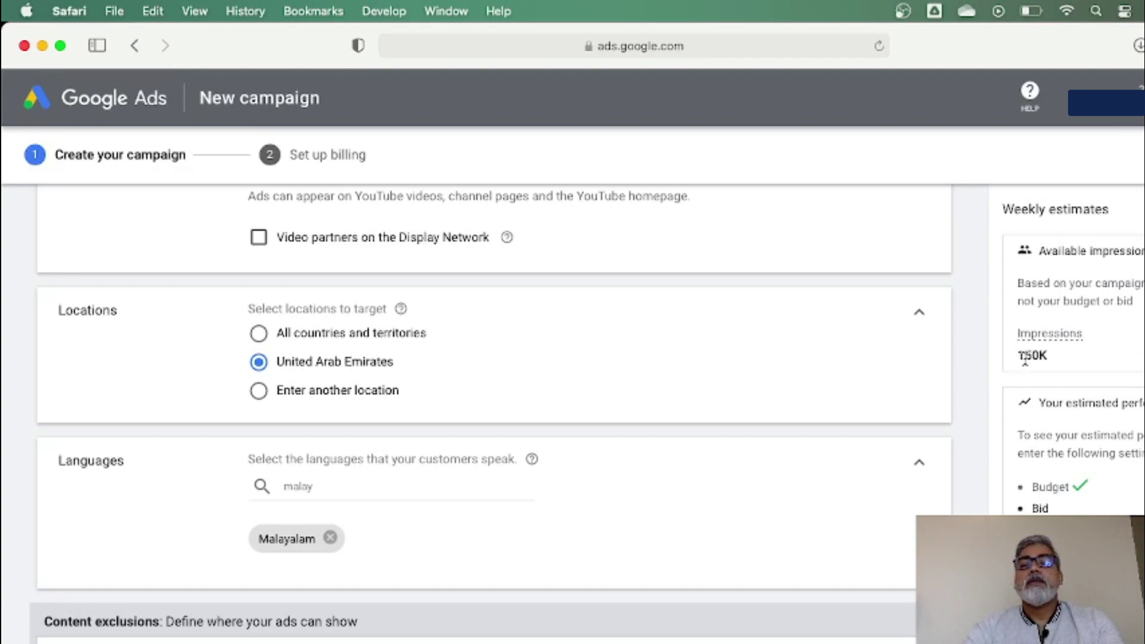
drag(1018, 357, 1048, 357)
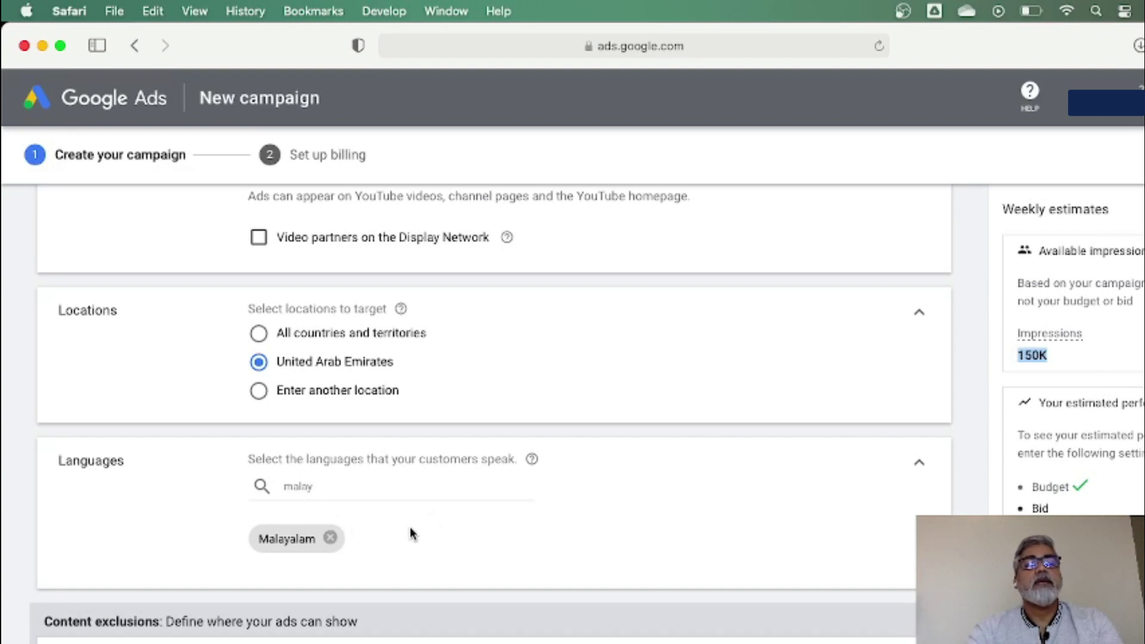
Try the Expanded and Limited inventory types for the content exclusions, and reselect Standard inventory
scroll(412, 533, down, 5)
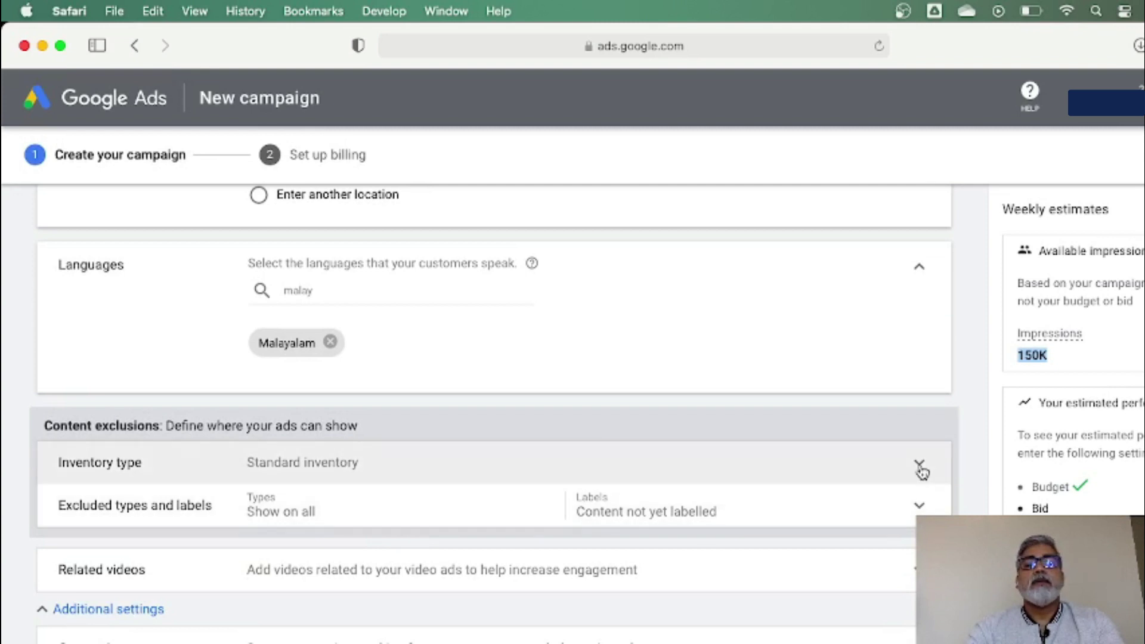
click(921, 467)
scroll(588, 552, down, 3)
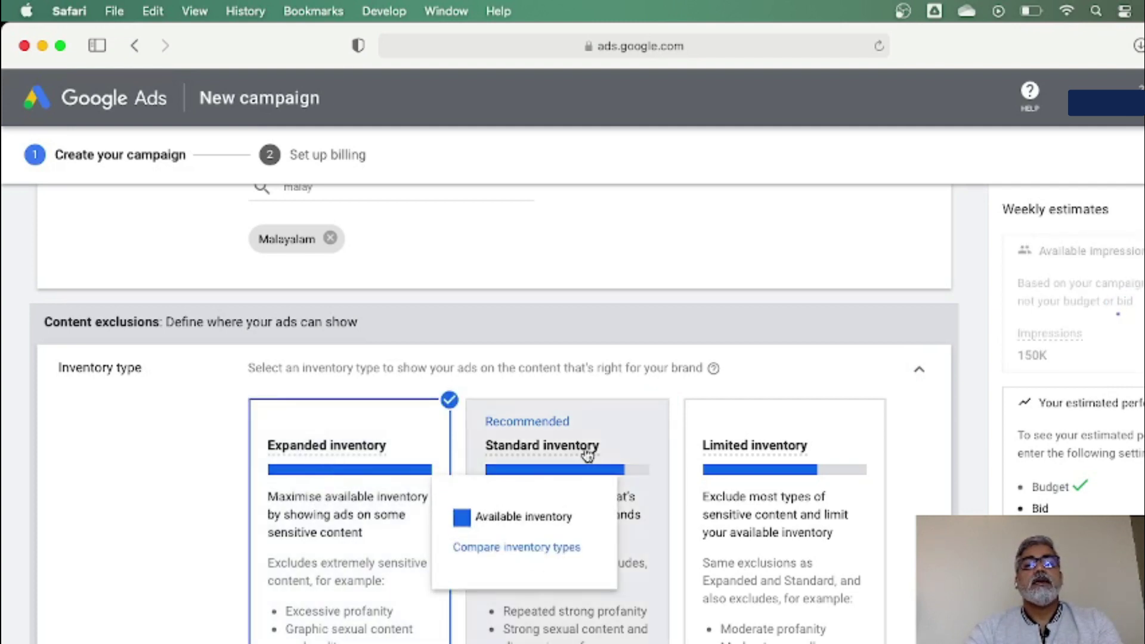
mouse_move(585, 448)
click(795, 451)
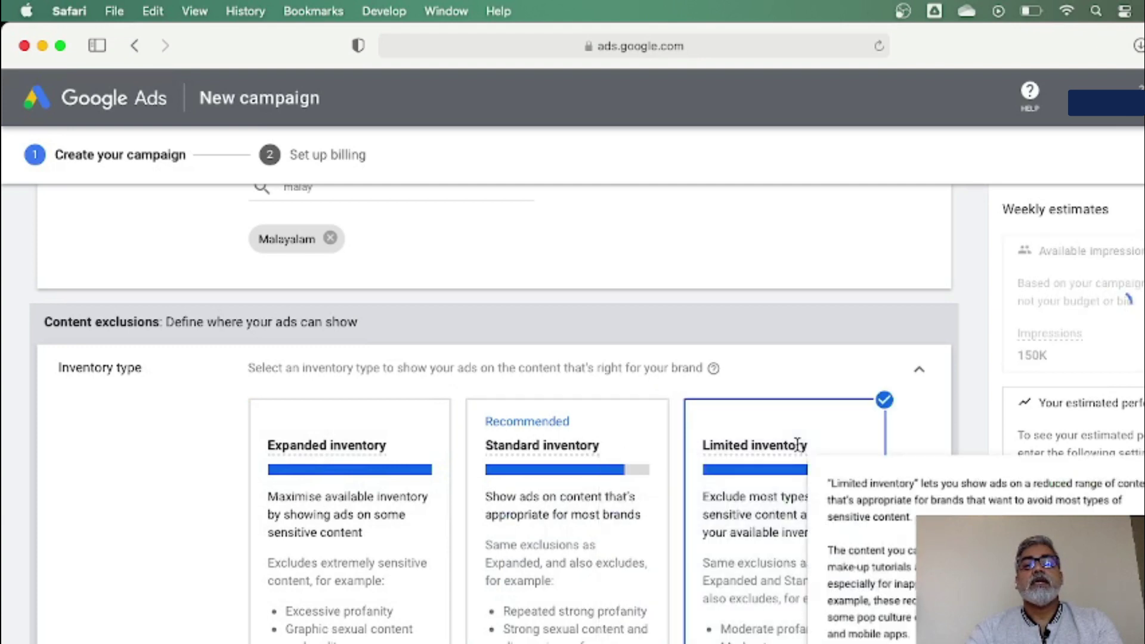
click(556, 495)
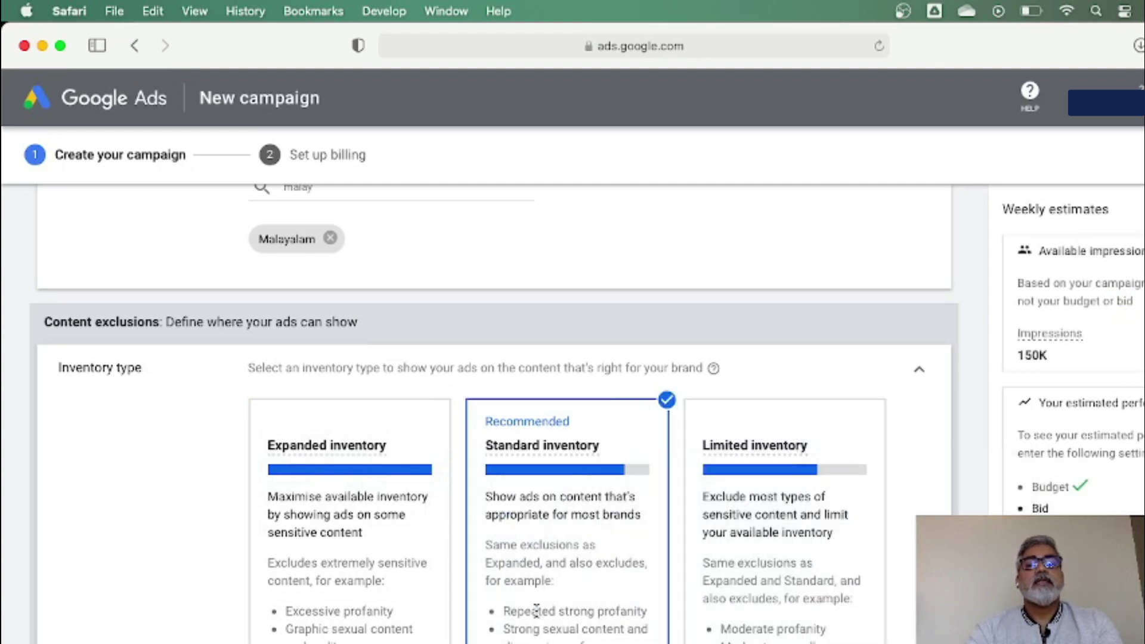
click(921, 374)
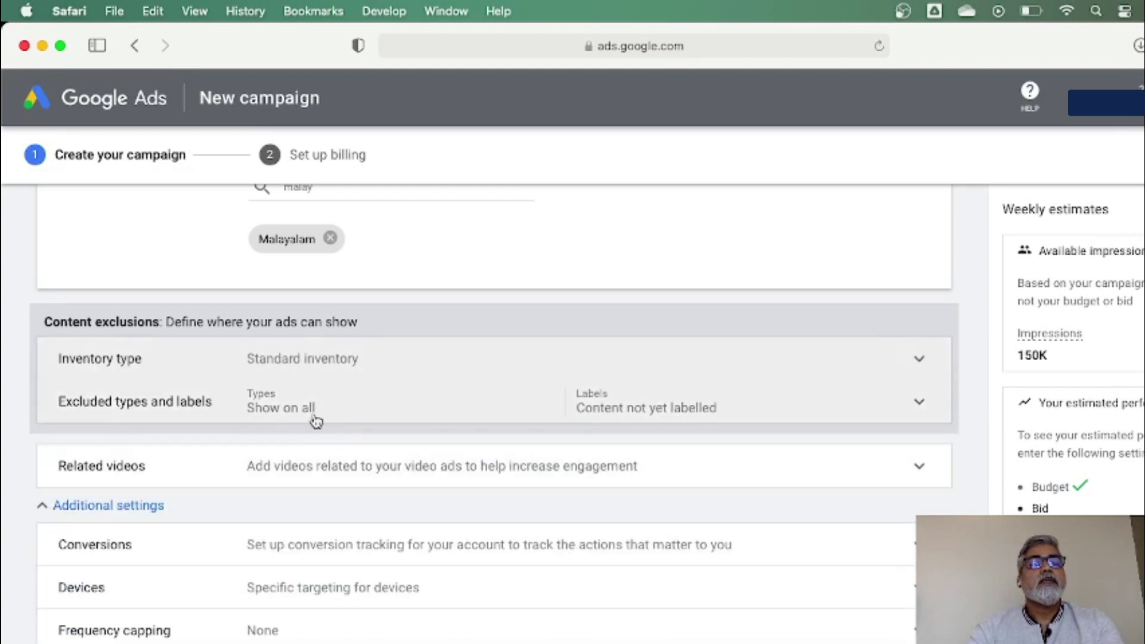
Exclude embedded YouTube videos and live streaming videos, and stop excluding content not yet labelled
scroll(614, 549, down, 3)
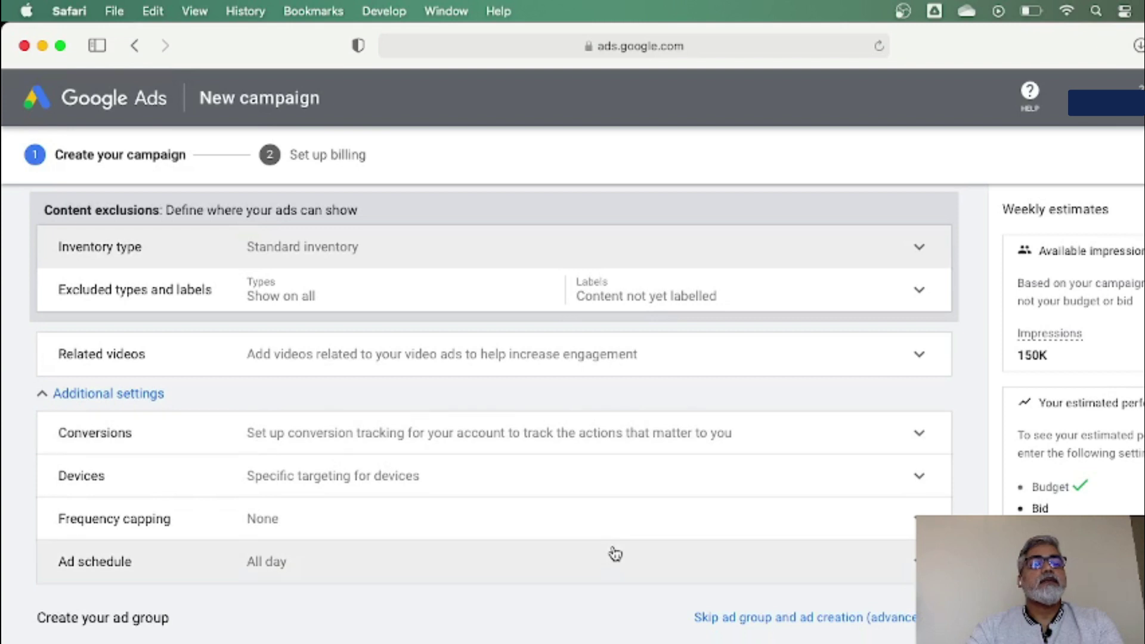
click(919, 292)
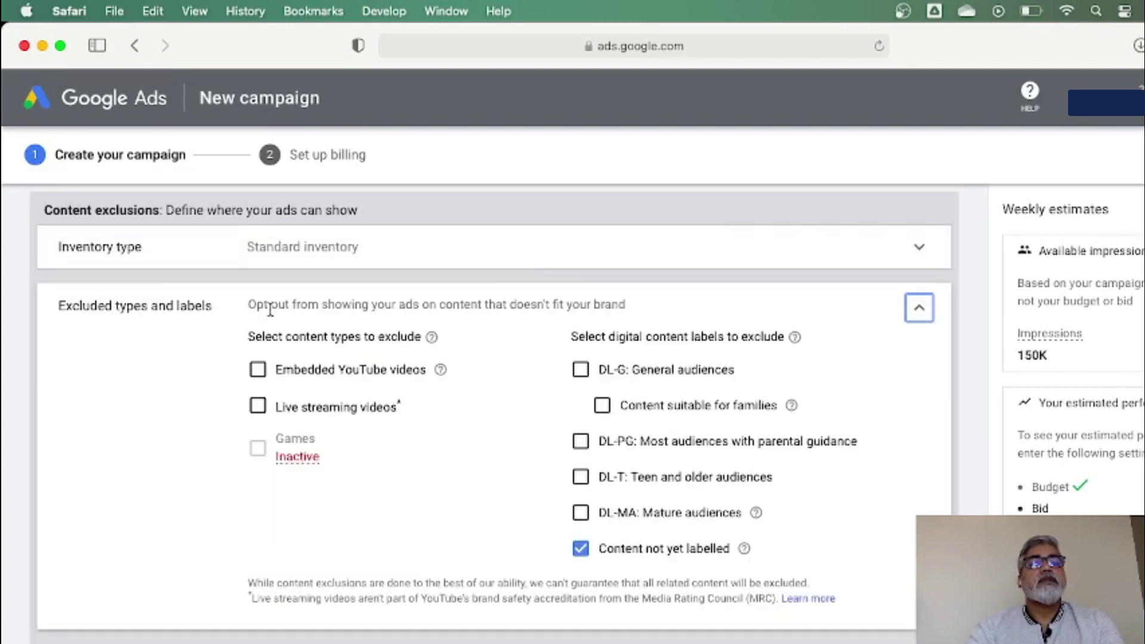
click(258, 369)
click(258, 406)
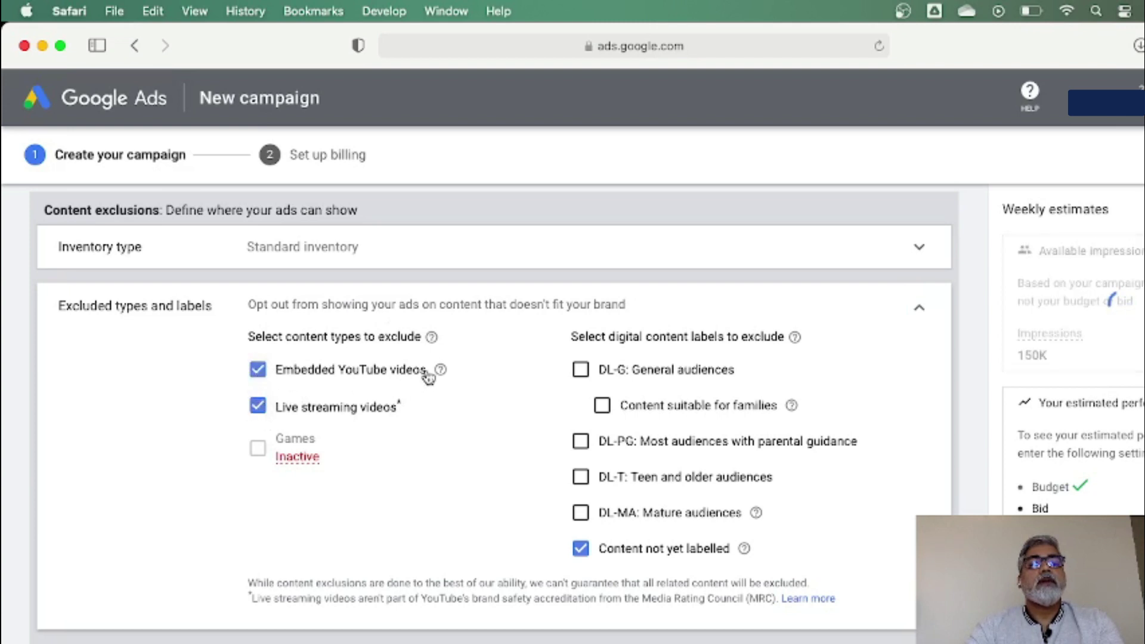
mouse_move(439, 371)
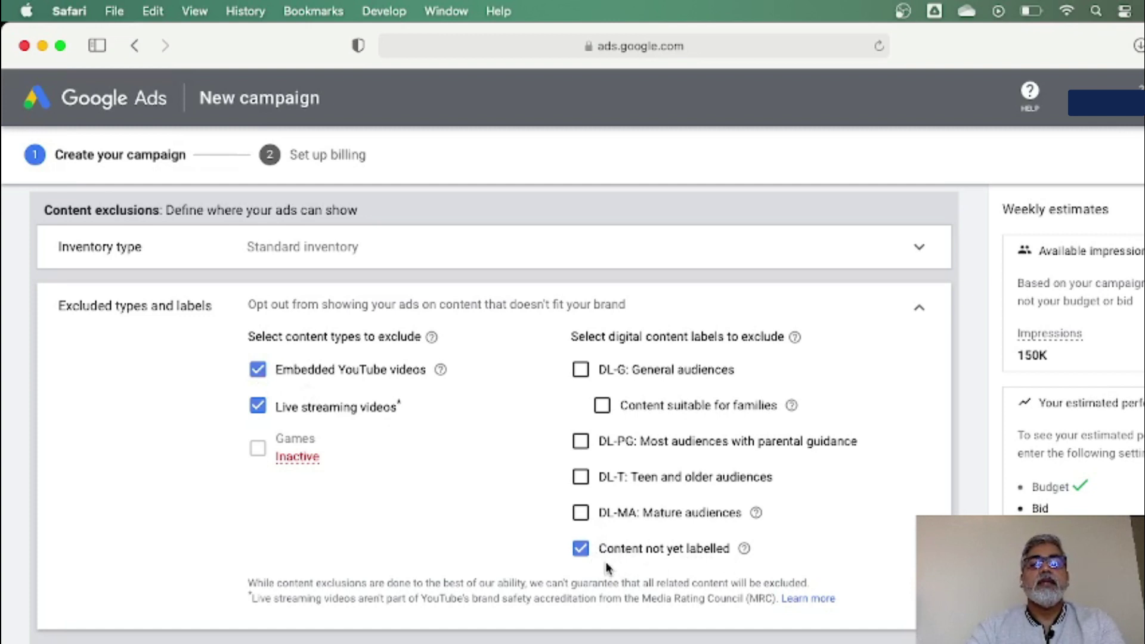
click(582, 549)
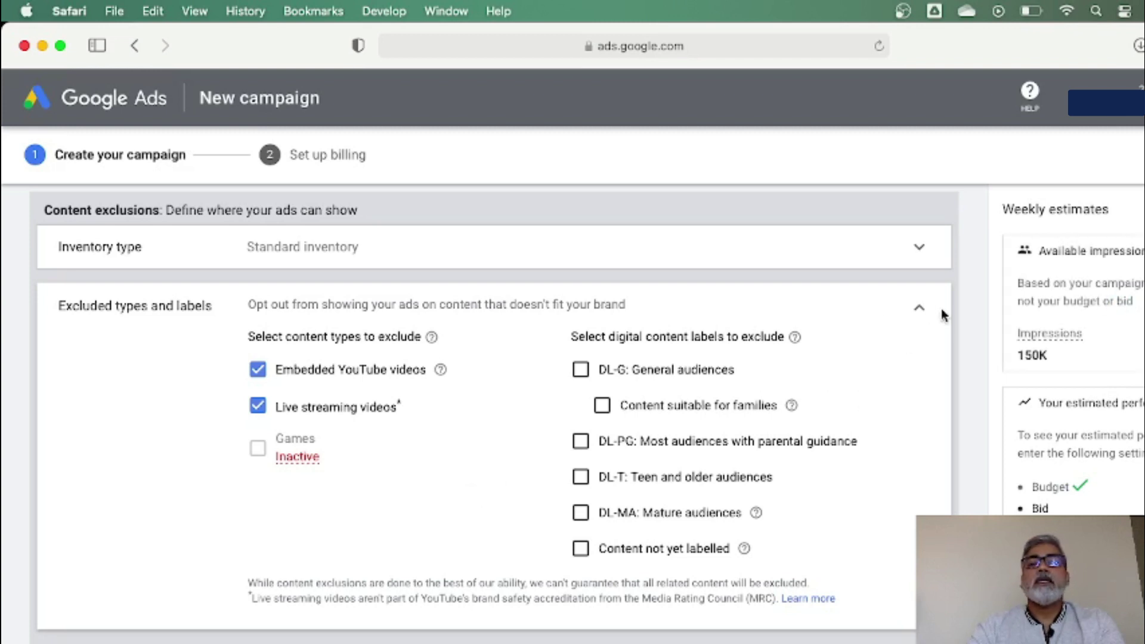
click(920, 315)
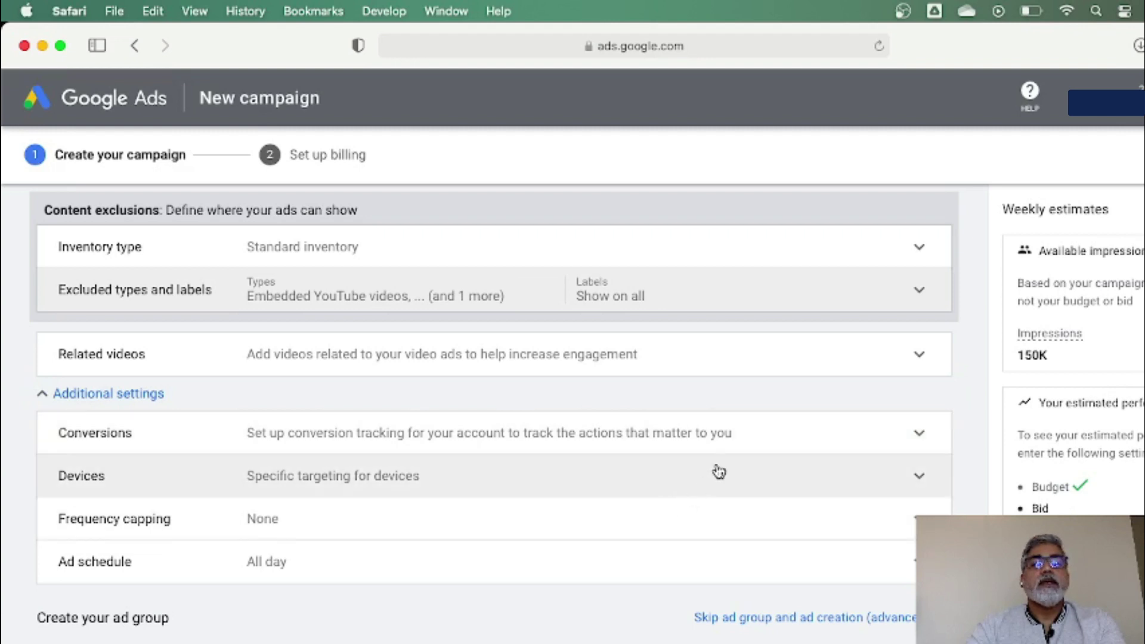
Try adding computers, tablets and TV screens to the device targeting, and return it to mobile phones only
click(921, 475)
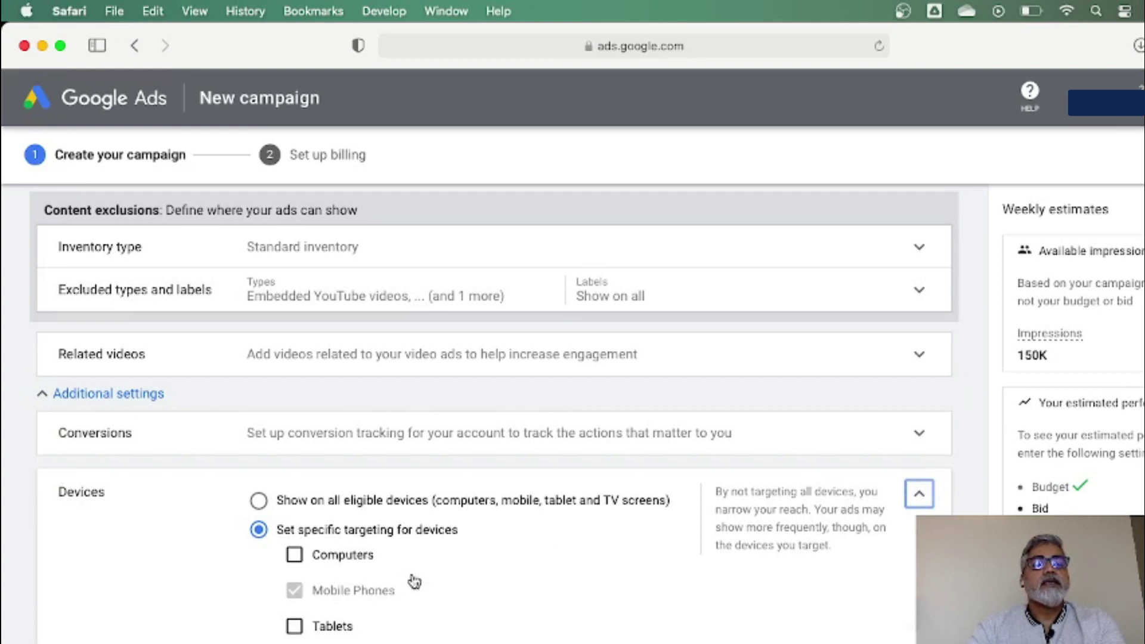
scroll(340, 567, down, 2)
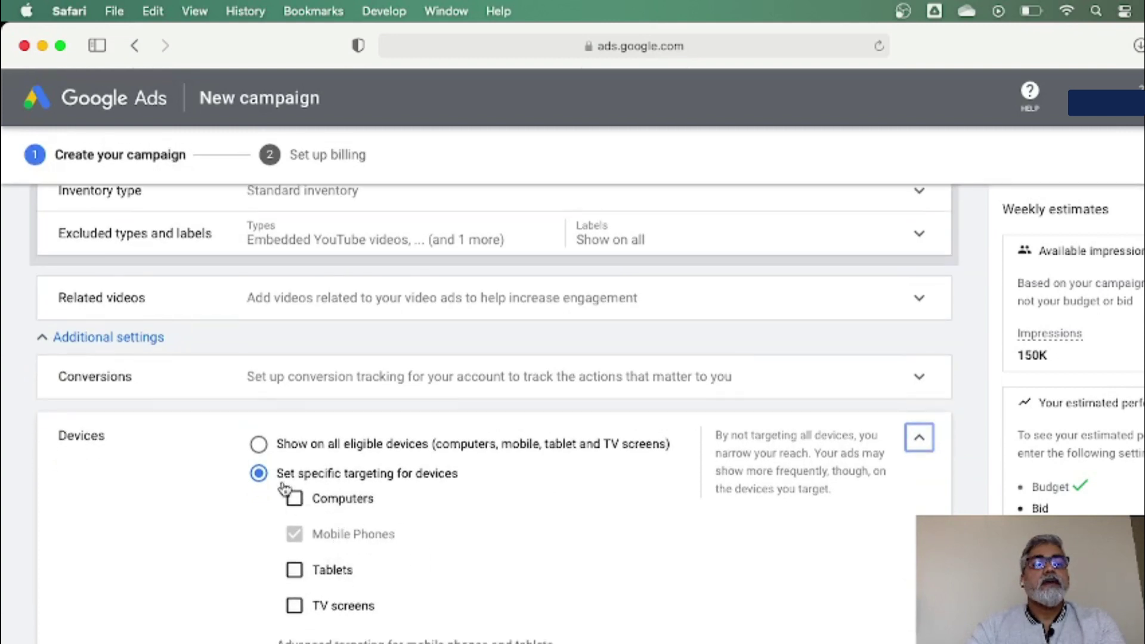
click(294, 498)
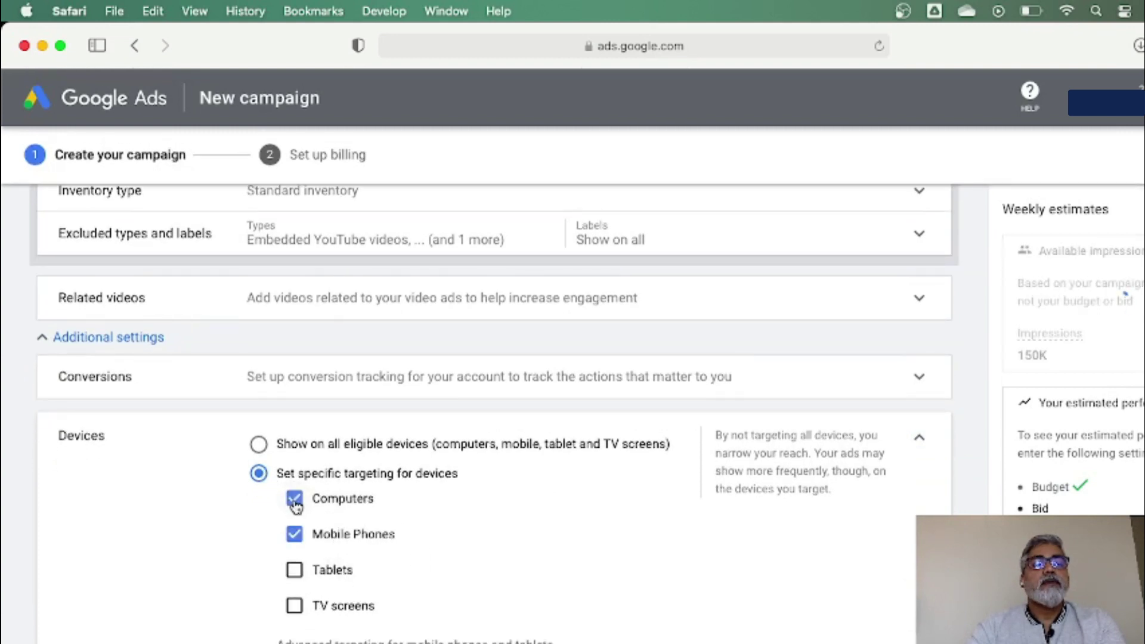
click(294, 570)
click(295, 606)
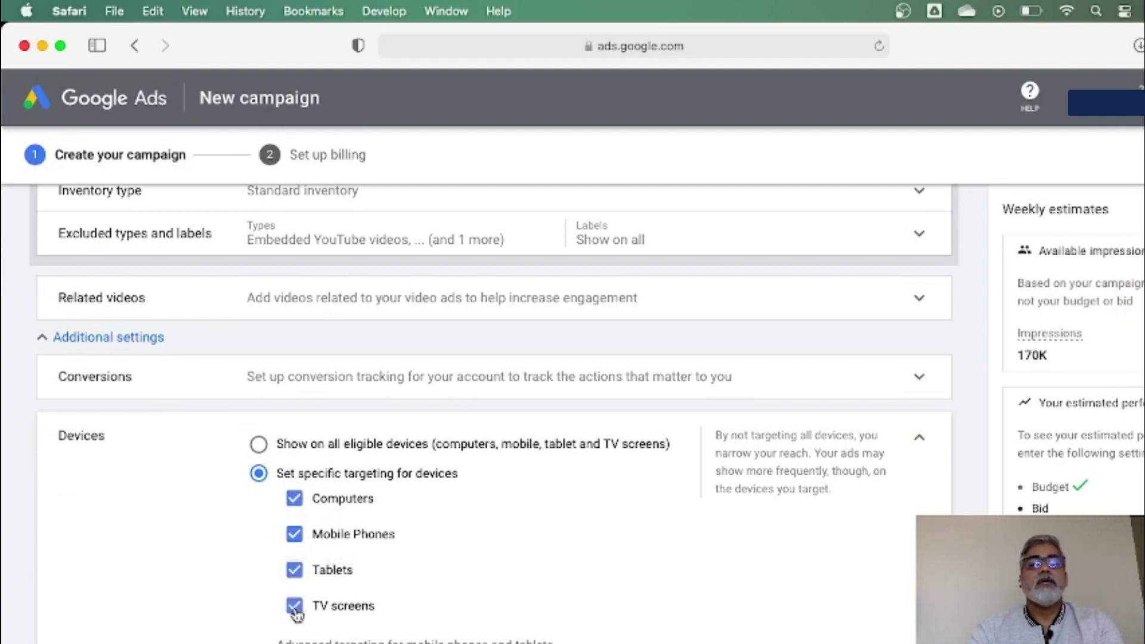
click(295, 498)
click(294, 570)
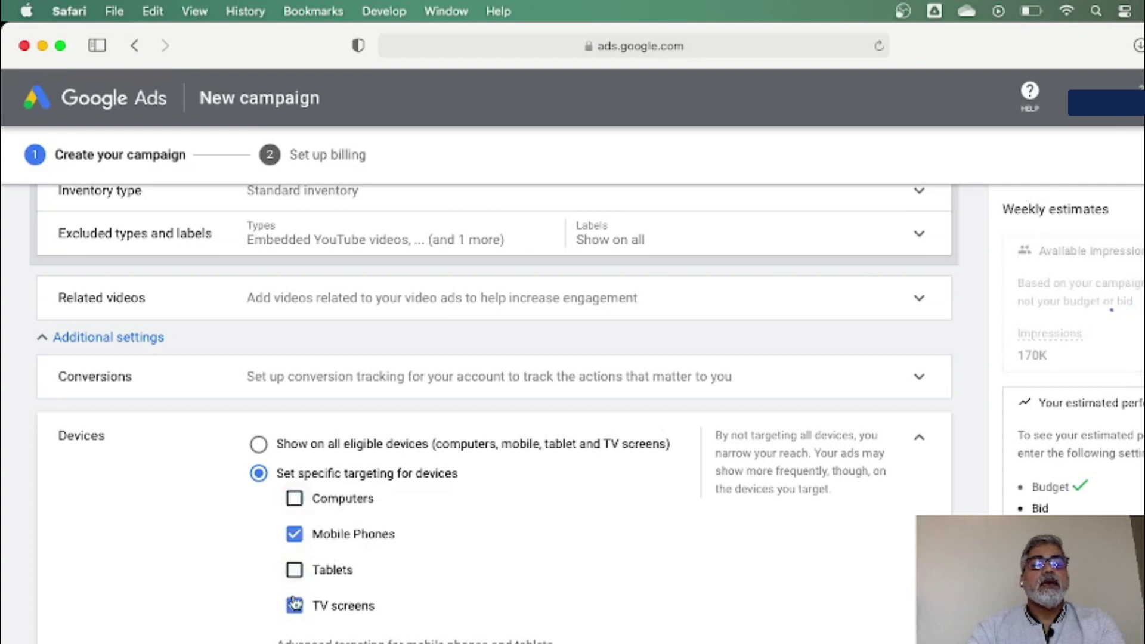
click(294, 606)
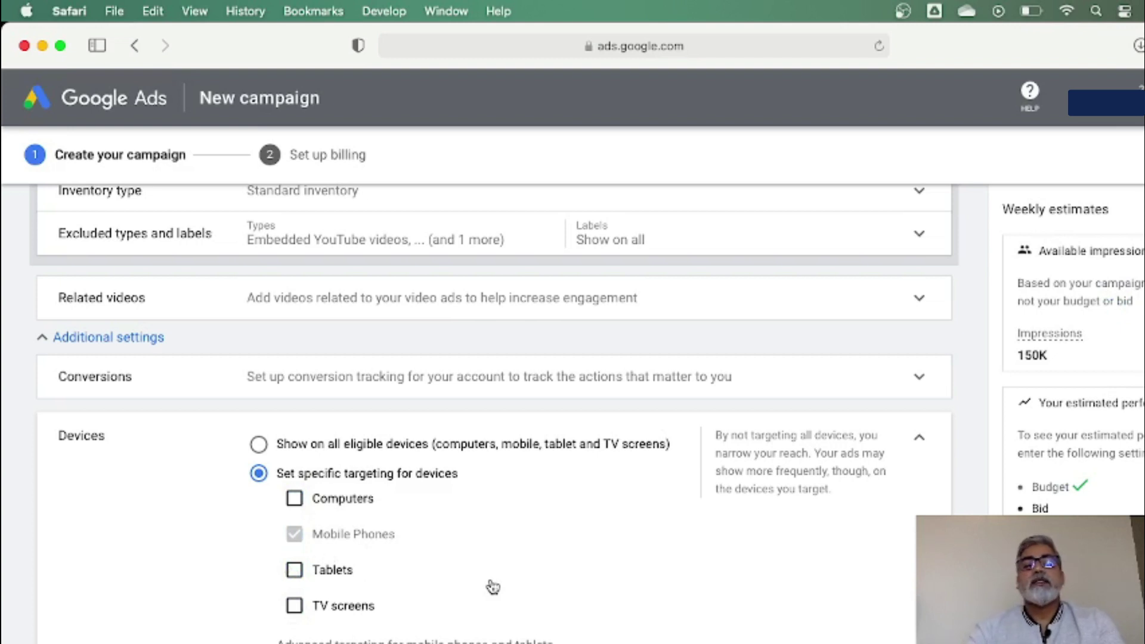
scroll(493, 588, down, 3)
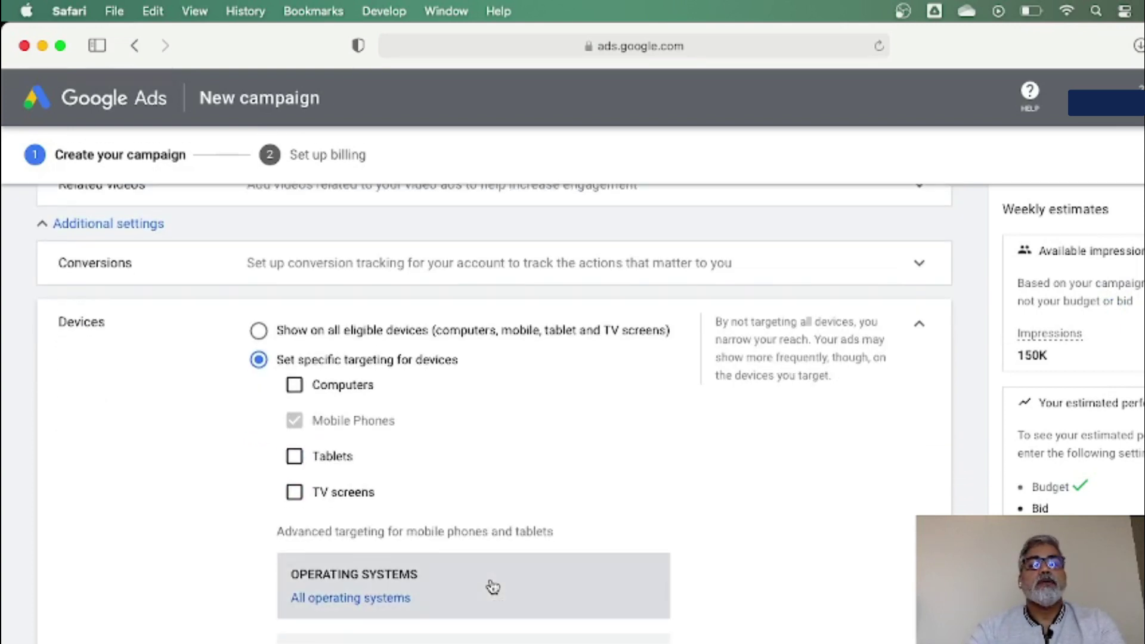
scroll(718, 553, down, 2)
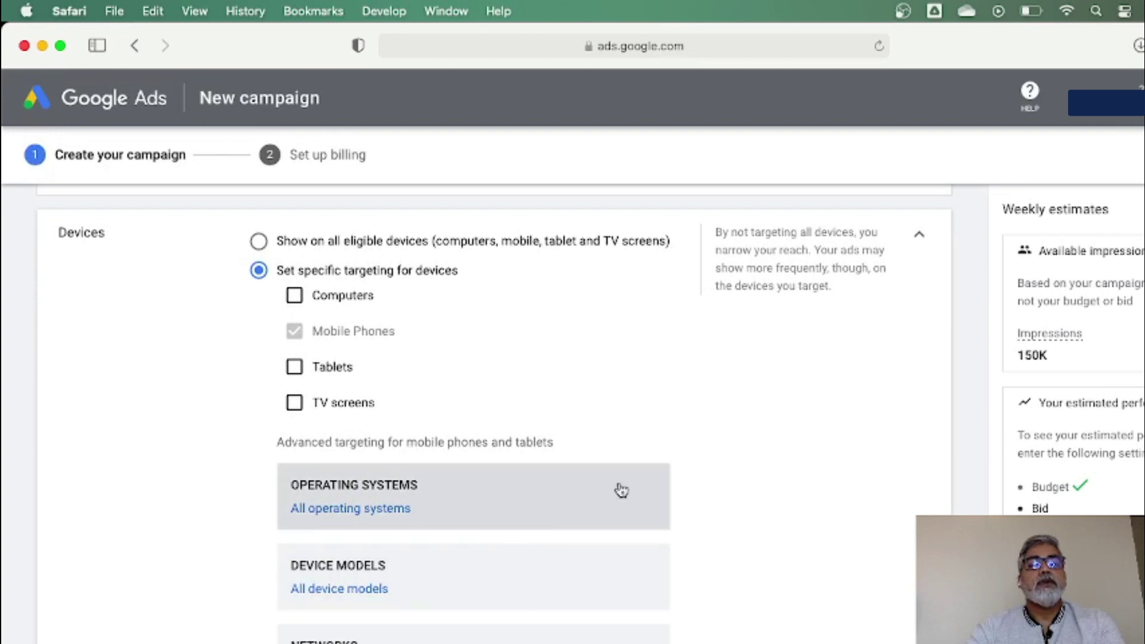
scroll(728, 488, up, 2)
scroll(728, 488, up, 2)
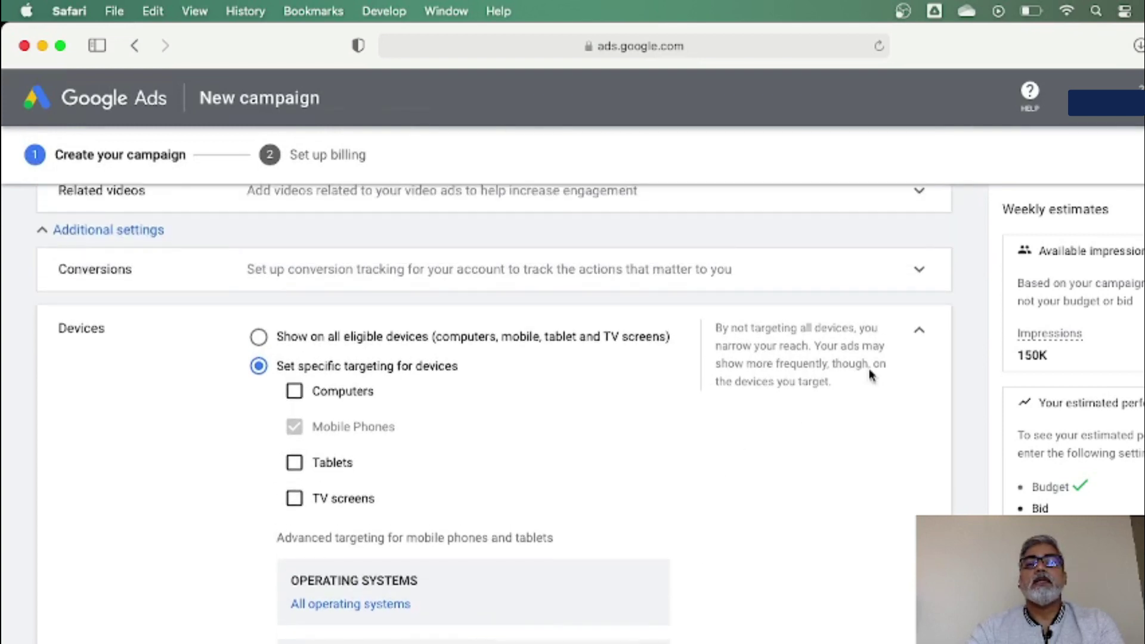
click(919, 331)
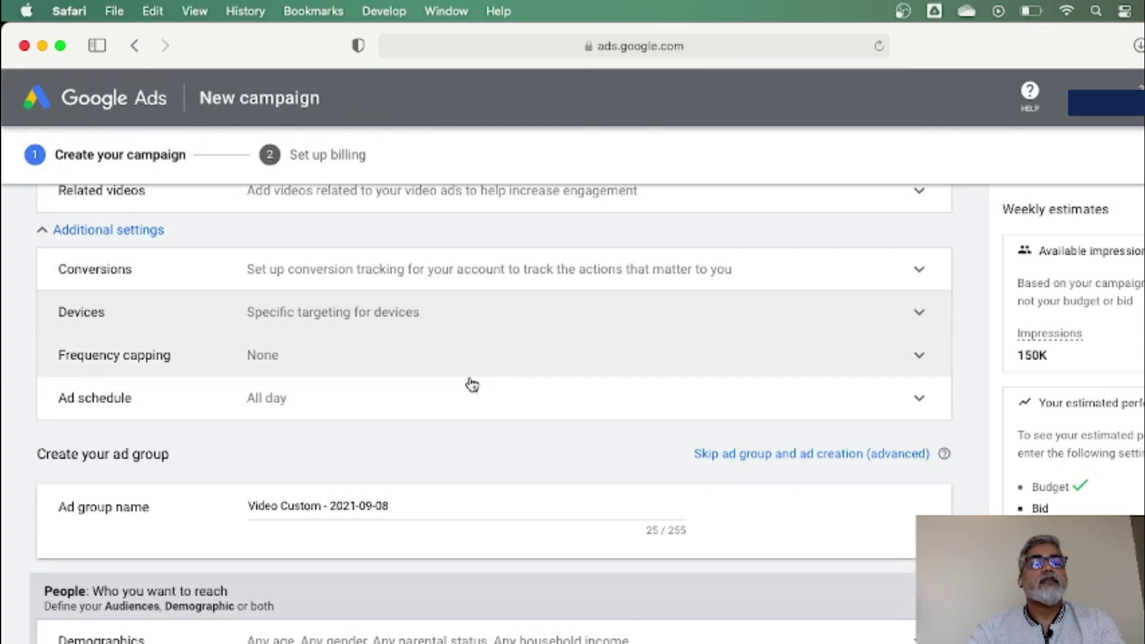
Cap the campaign's impression frequency at 1 impression per month for the same user
click(922, 358)
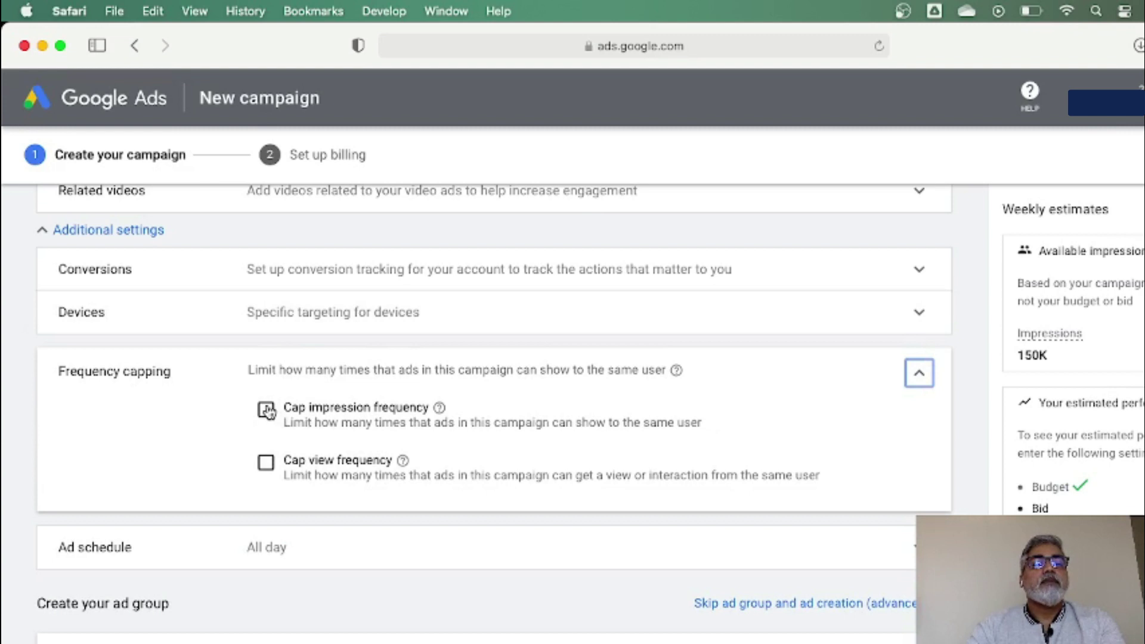
click(266, 410)
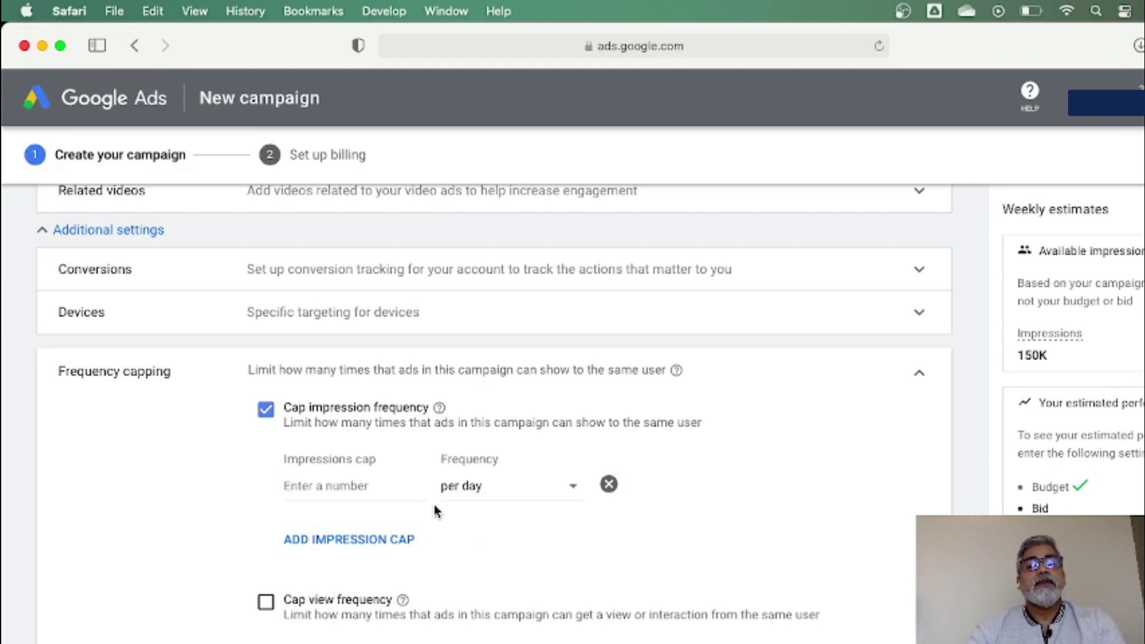
click(313, 484)
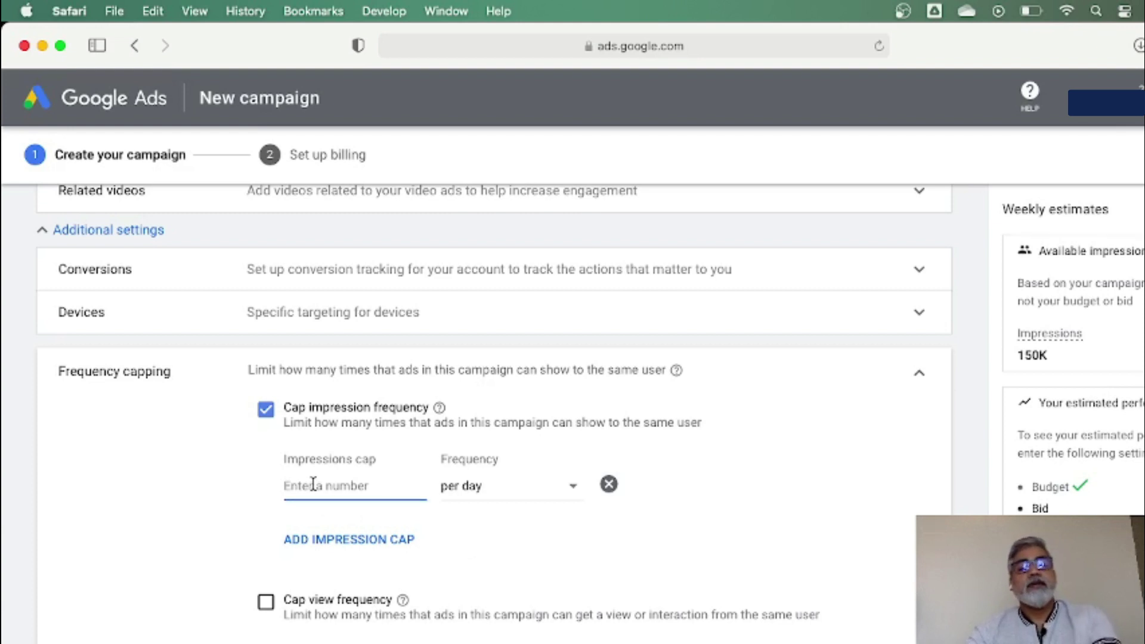
text(1)
click(573, 487)
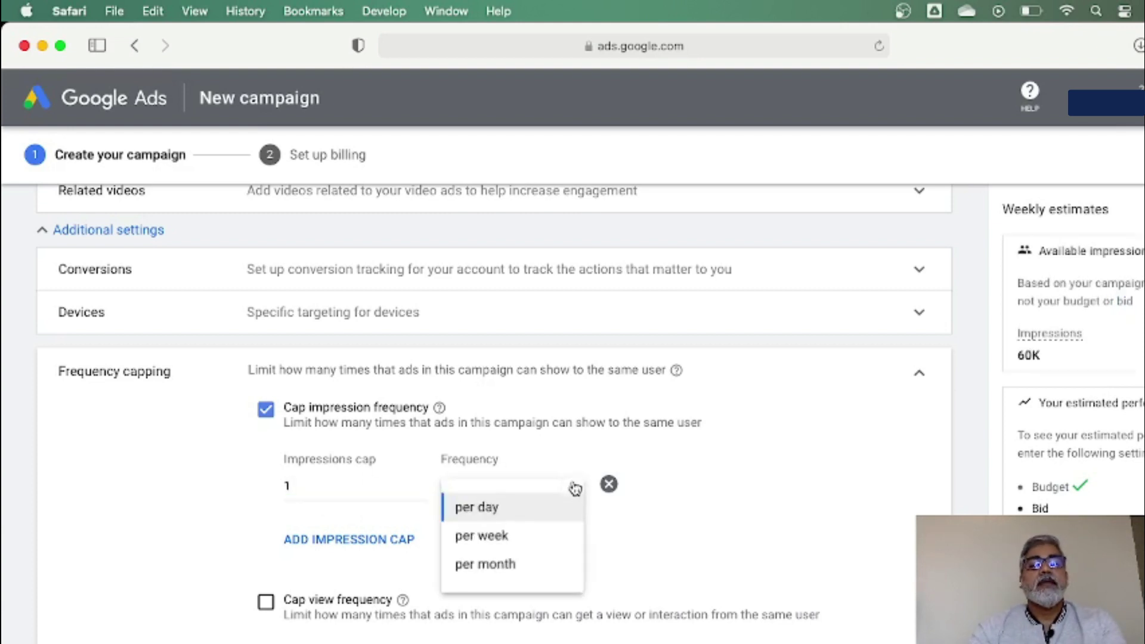
click(511, 565)
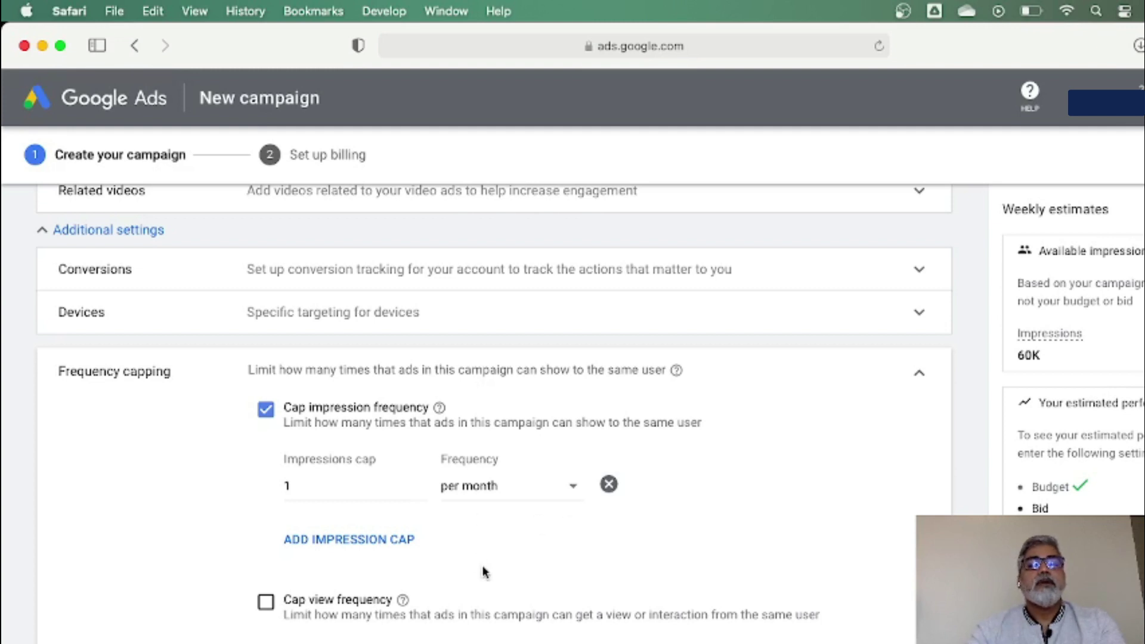
scroll(484, 569, down, 3)
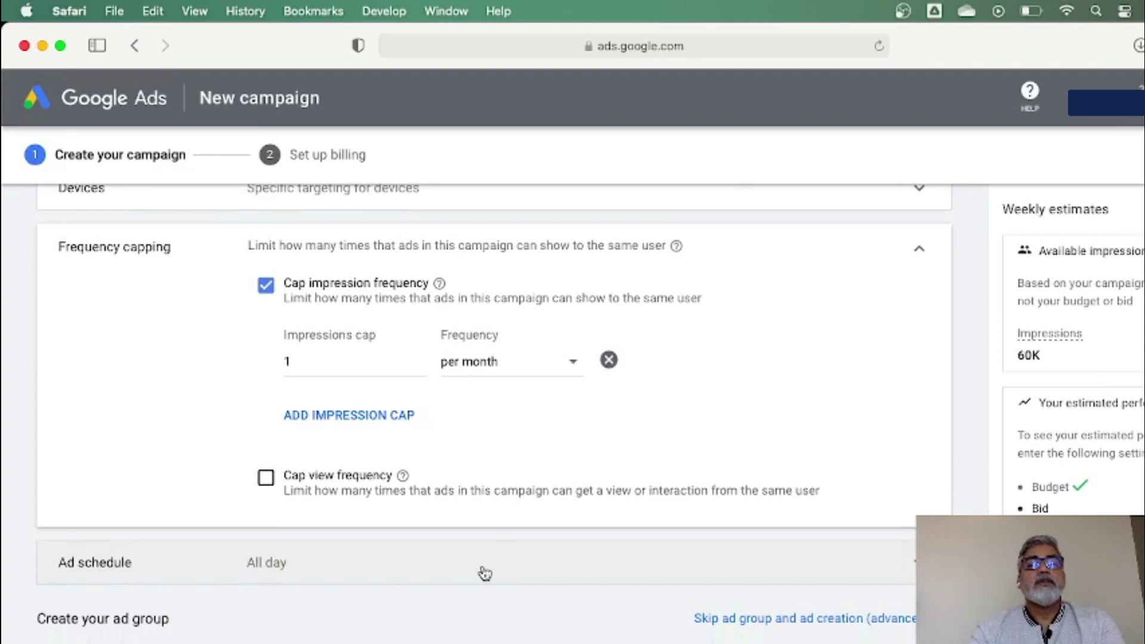
click(921, 255)
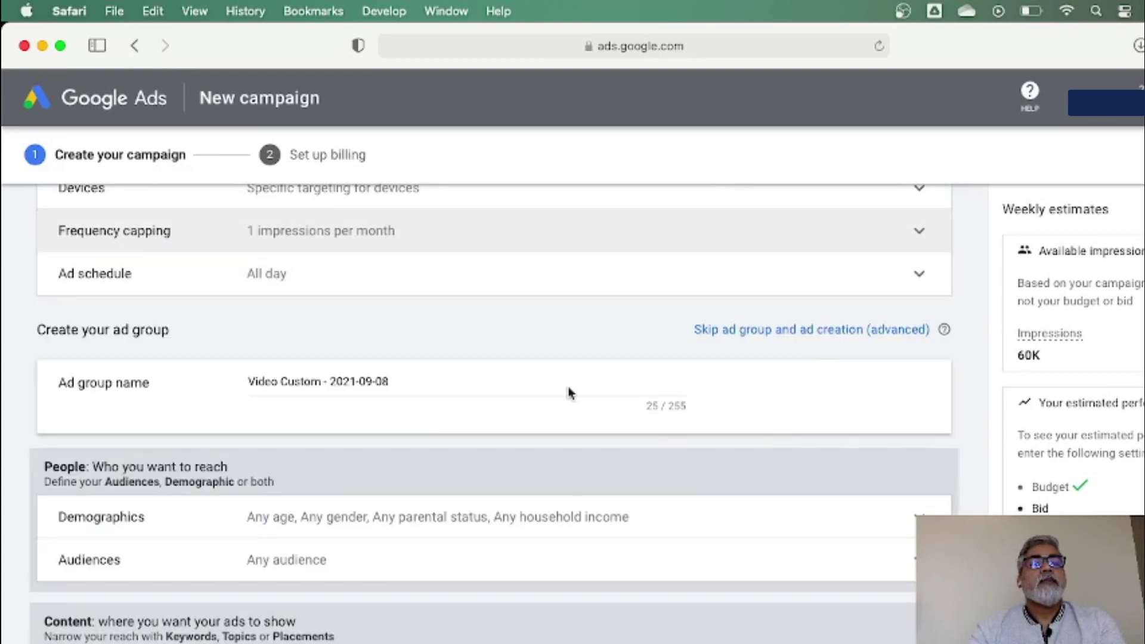
Review the day options of the ad schedule and keep All days
click(923, 278)
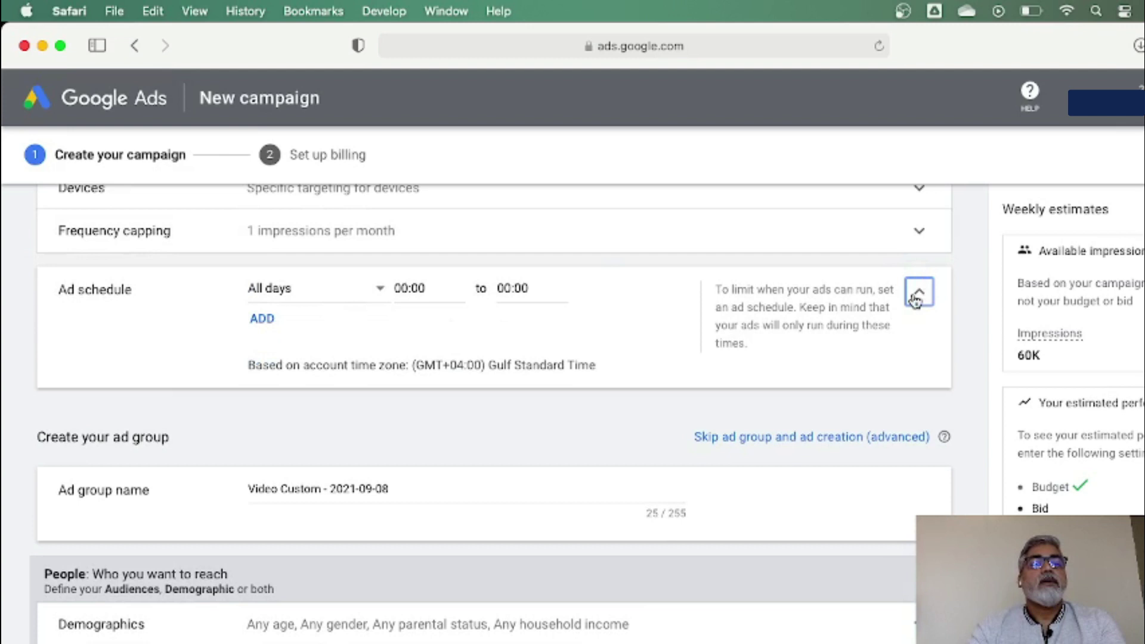
click(380, 290)
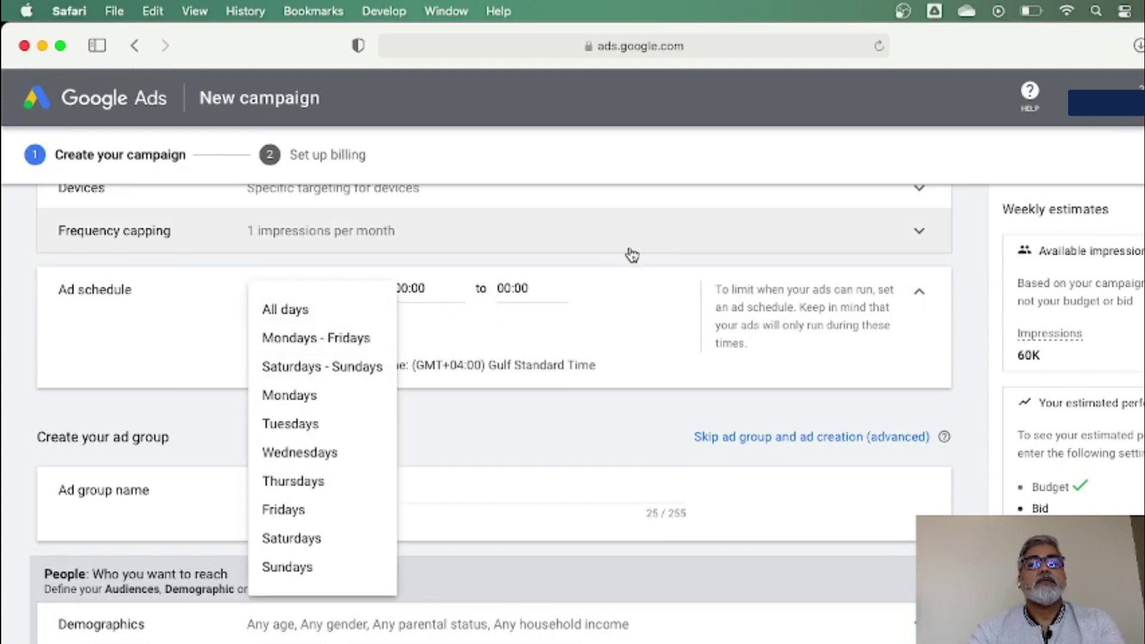
click(631, 268)
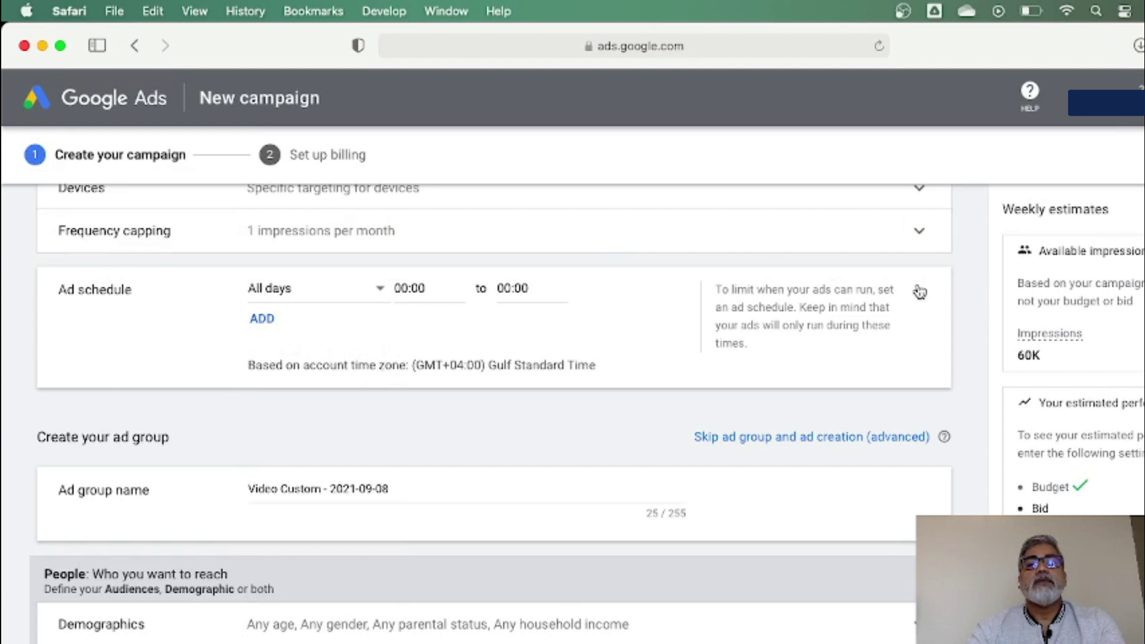
click(919, 291)
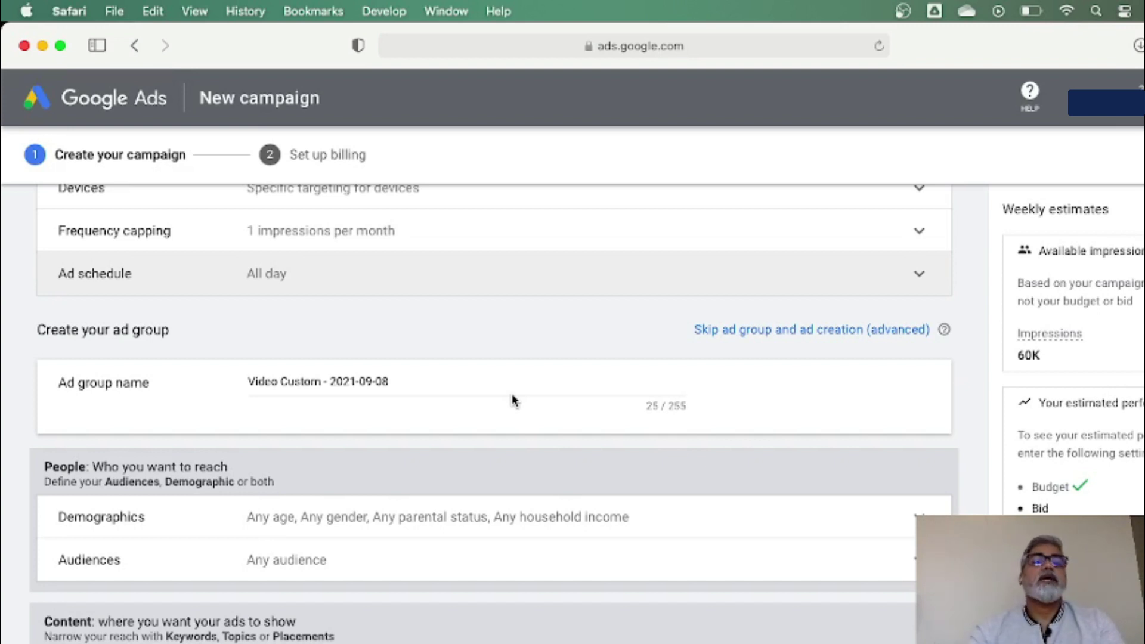
Rename the ad group as YT_ML
drag(388, 381, 238, 368)
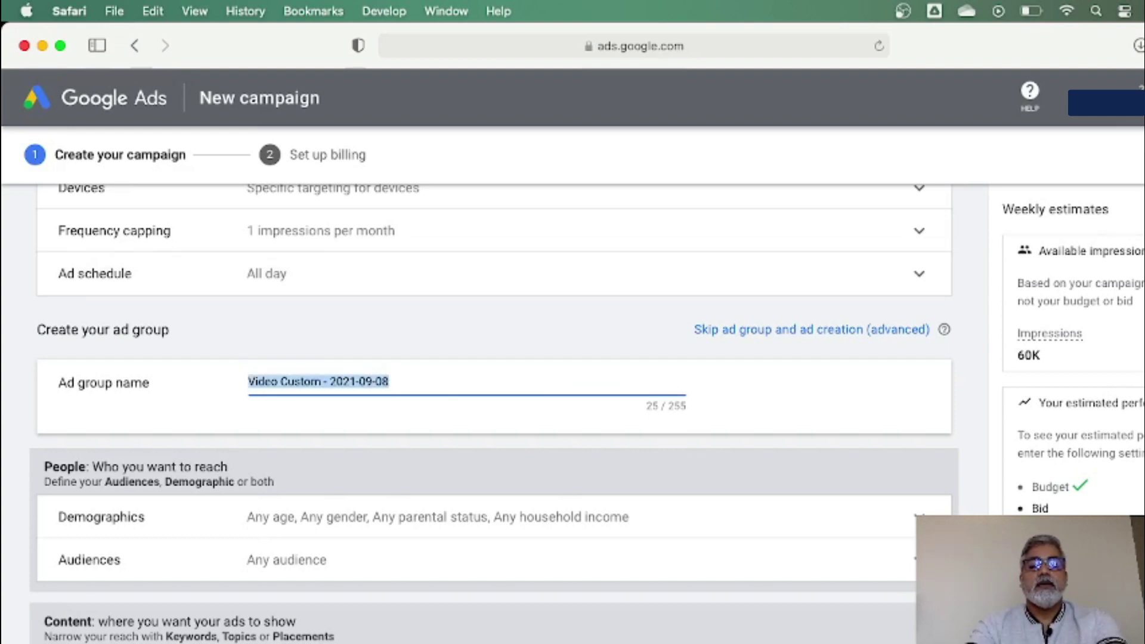
text(YT_ML)
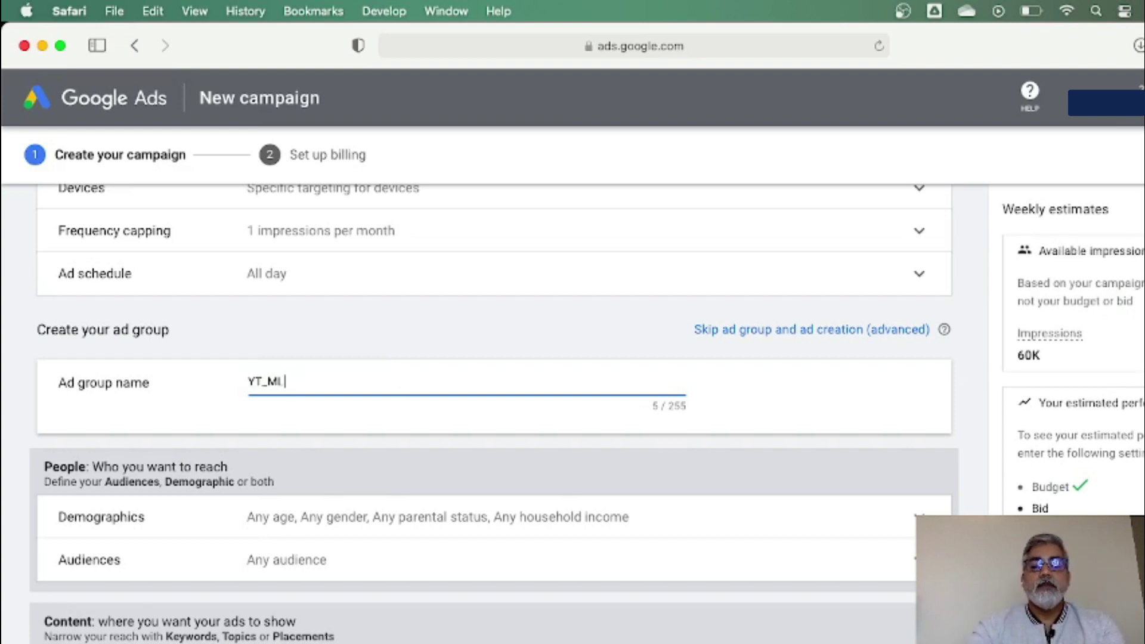
text(_)
key(BackSpace)
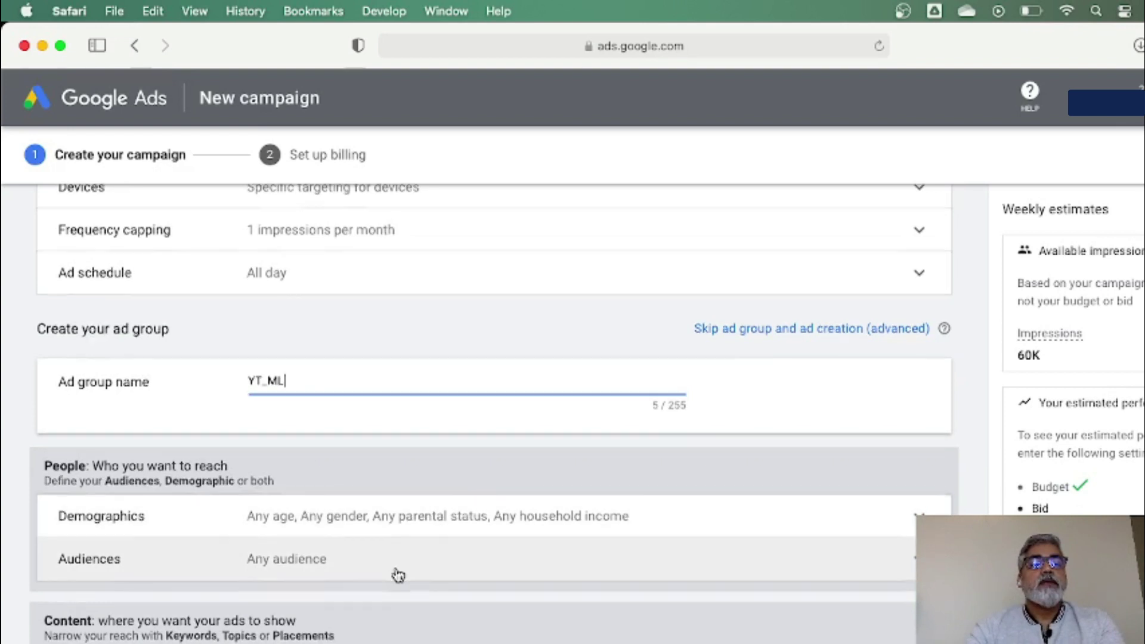
Exclude the 55 - 64, 65+ and Unknown age groups from the ad group's demographic targeting
scroll(396, 575, down, 3)
click(918, 421)
scroll(427, 621, down, 3)
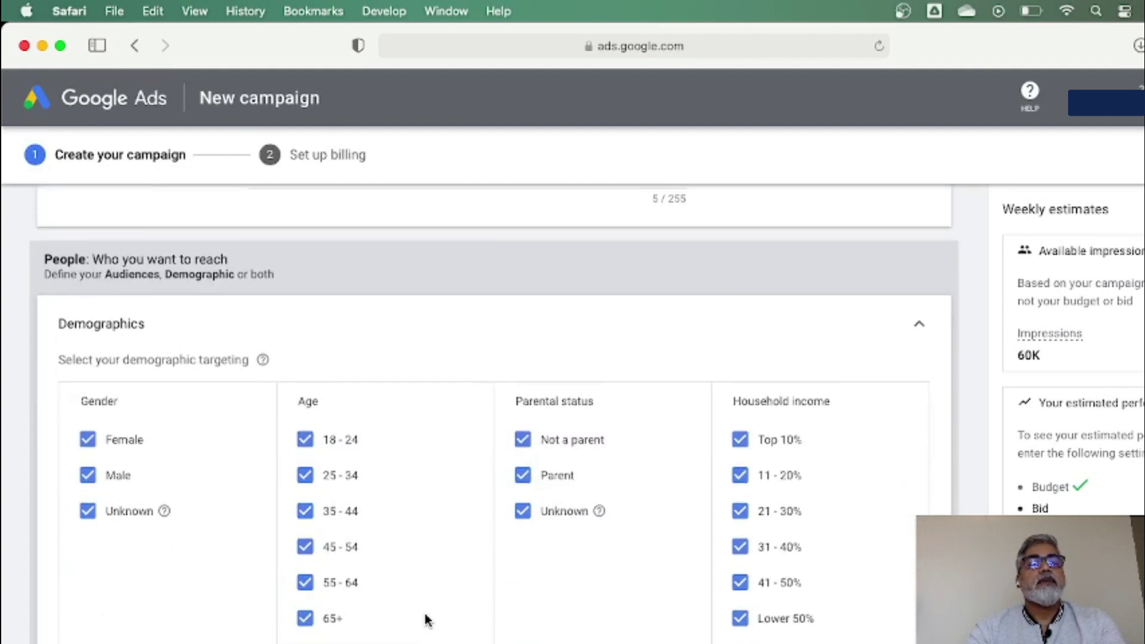
scroll(428, 621, down, 2)
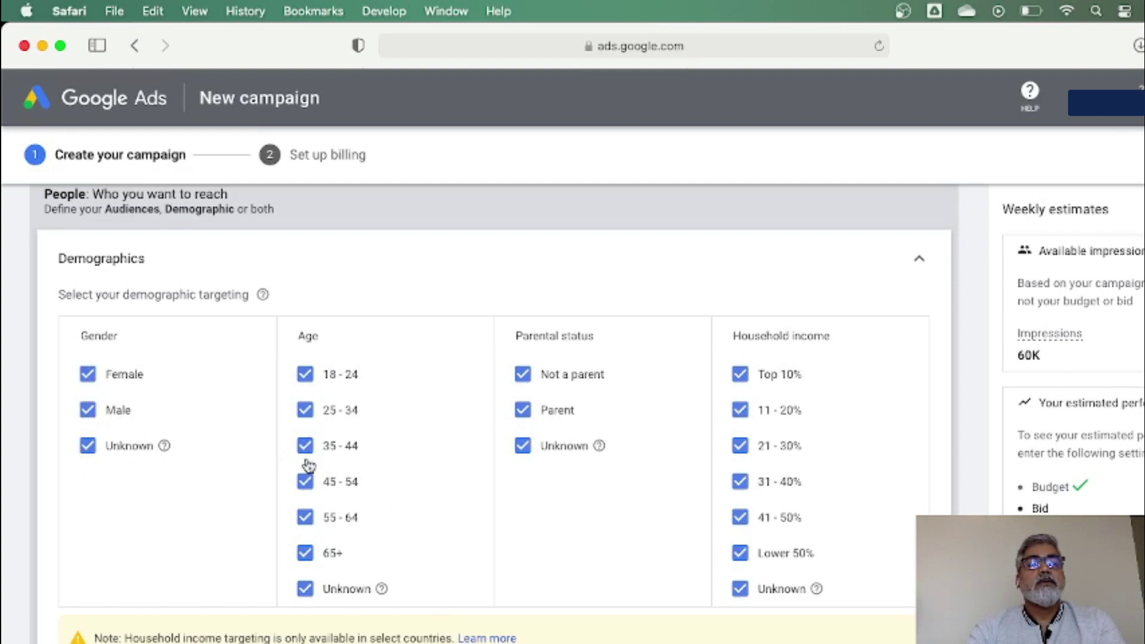
click(306, 556)
click(306, 519)
click(304, 590)
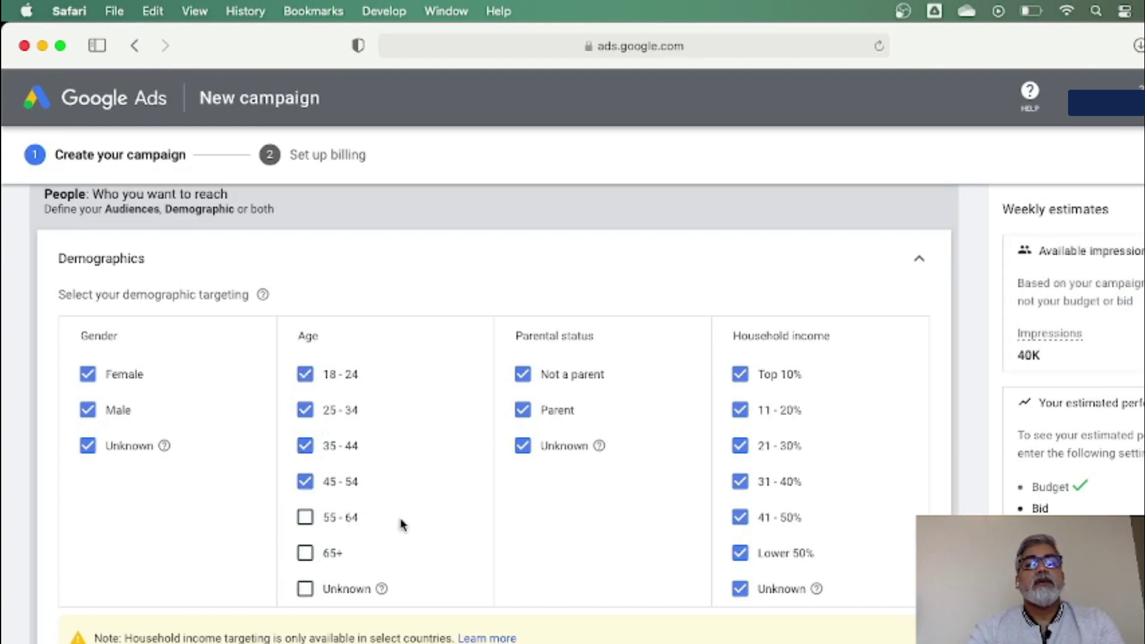
scroll(416, 480, down, 1)
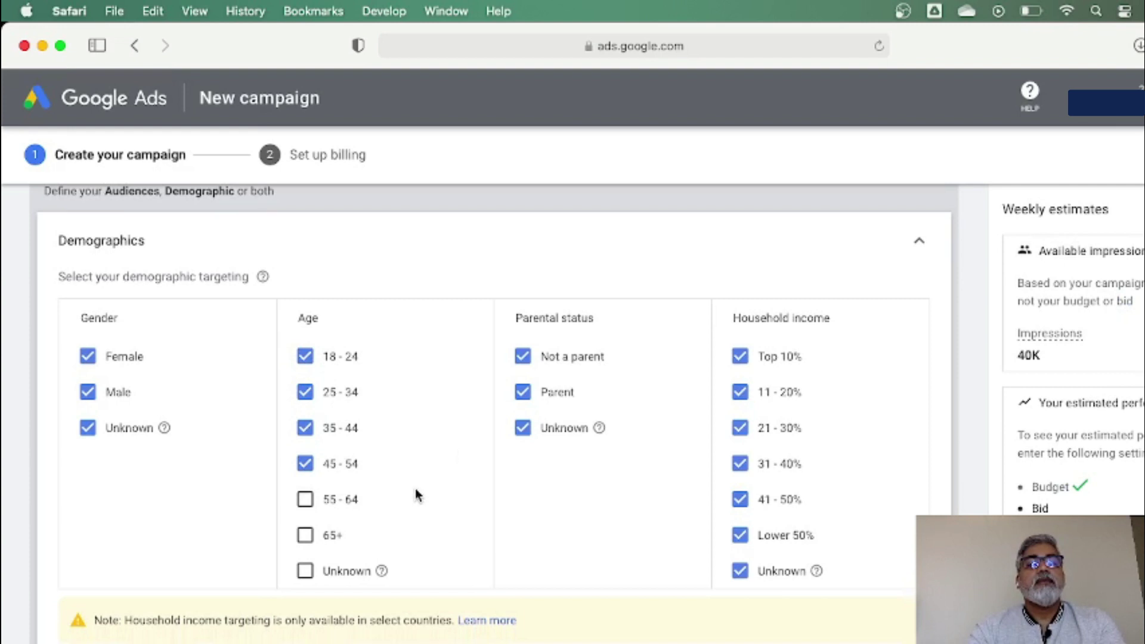
click(922, 245)
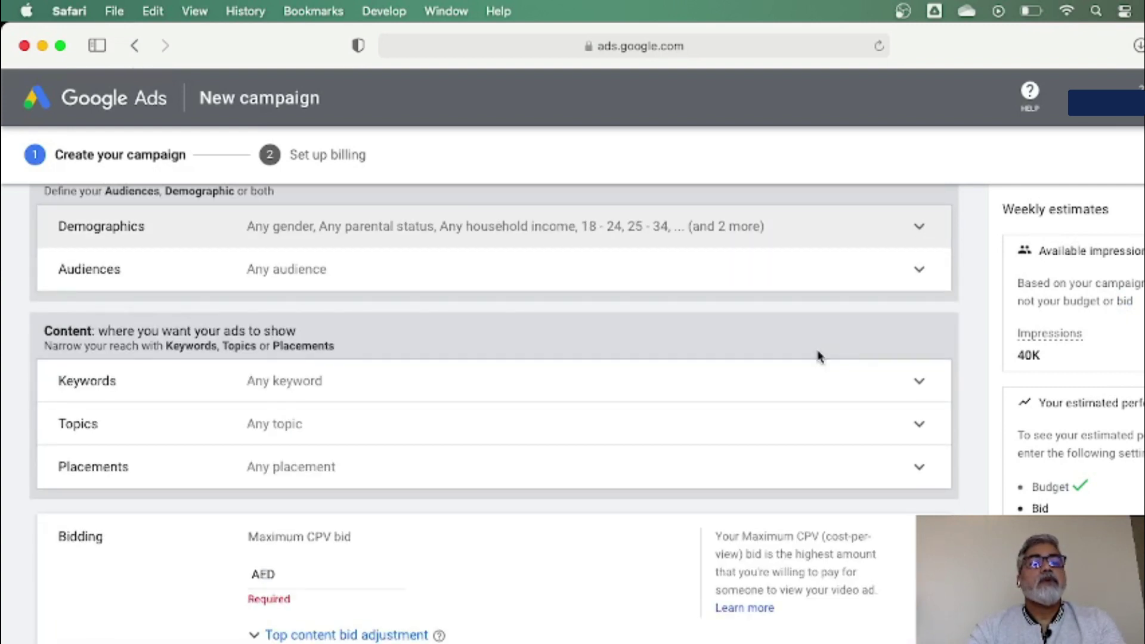
Search the ad group's audiences for "educatio" and clear the search
click(921, 274)
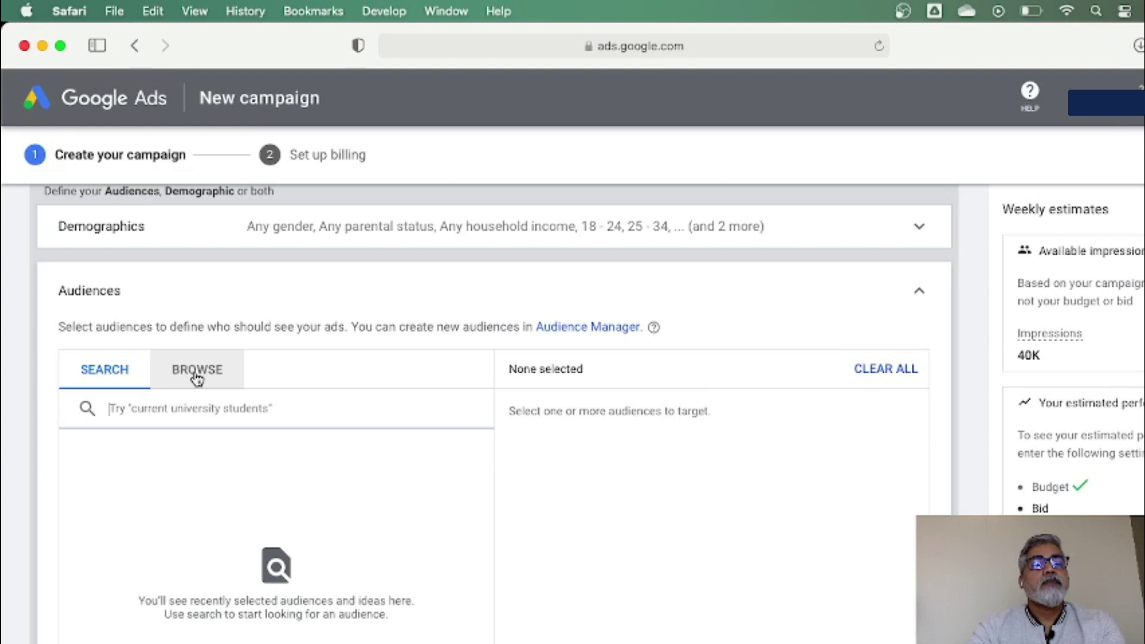
text(educatio)
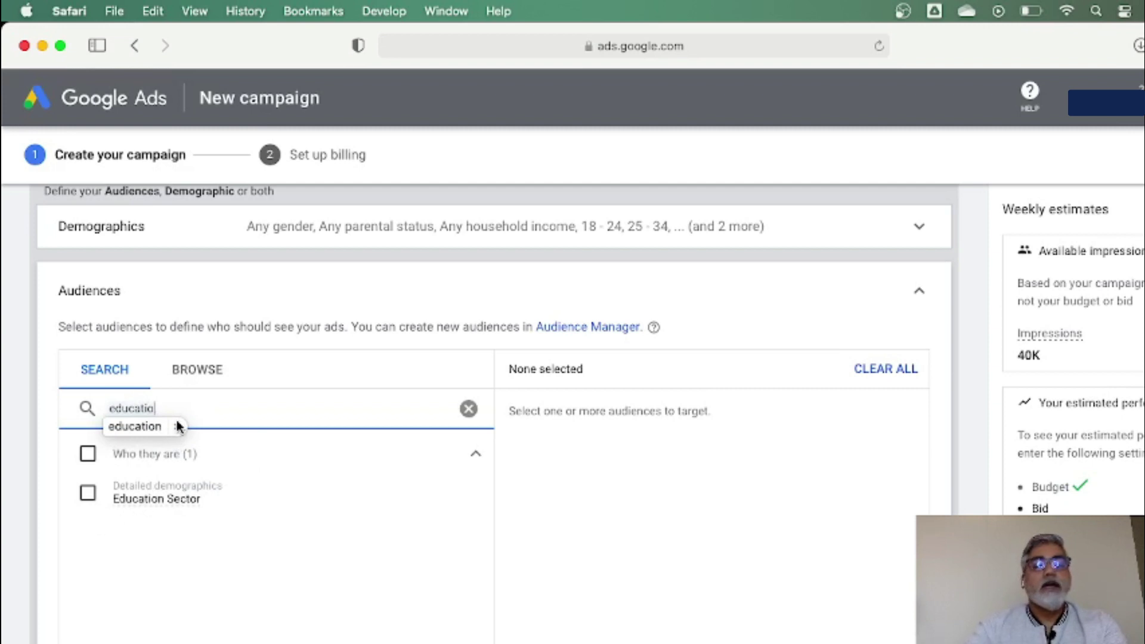
key(BackSpace)
key(BackSpace)
key(BackSpace)
key(BackSpace)
key(BackSpace)
key(BackSpace)
key(BackSpace)
key(BackSpace)
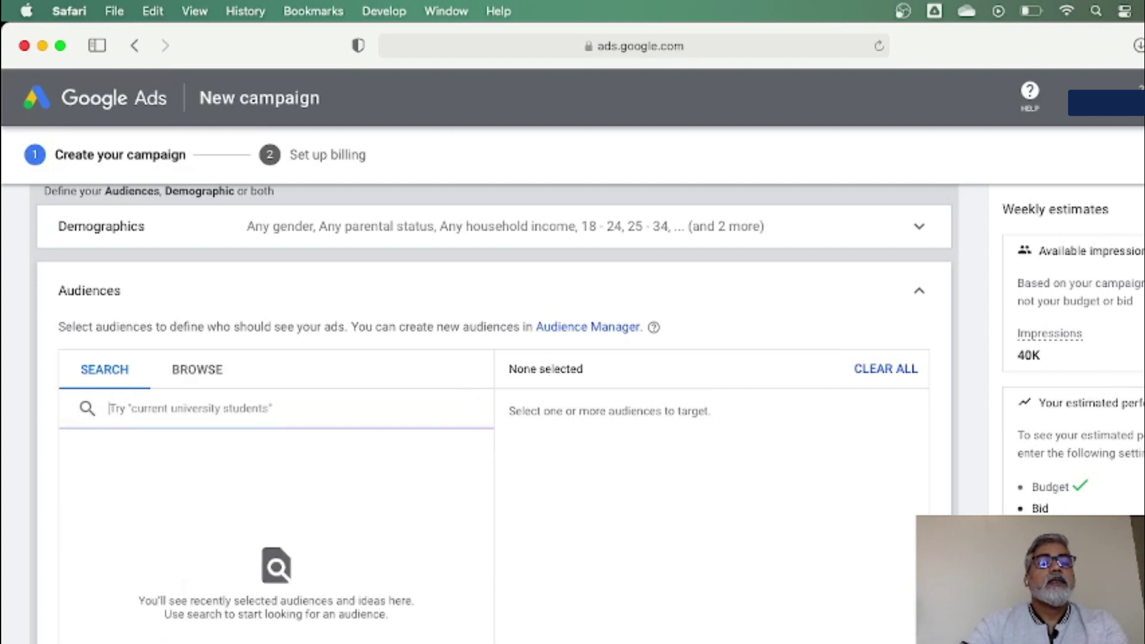
Add the Banking & Finance affinity audience to the ad group's targeting and look through its subcategories
click(187, 372)
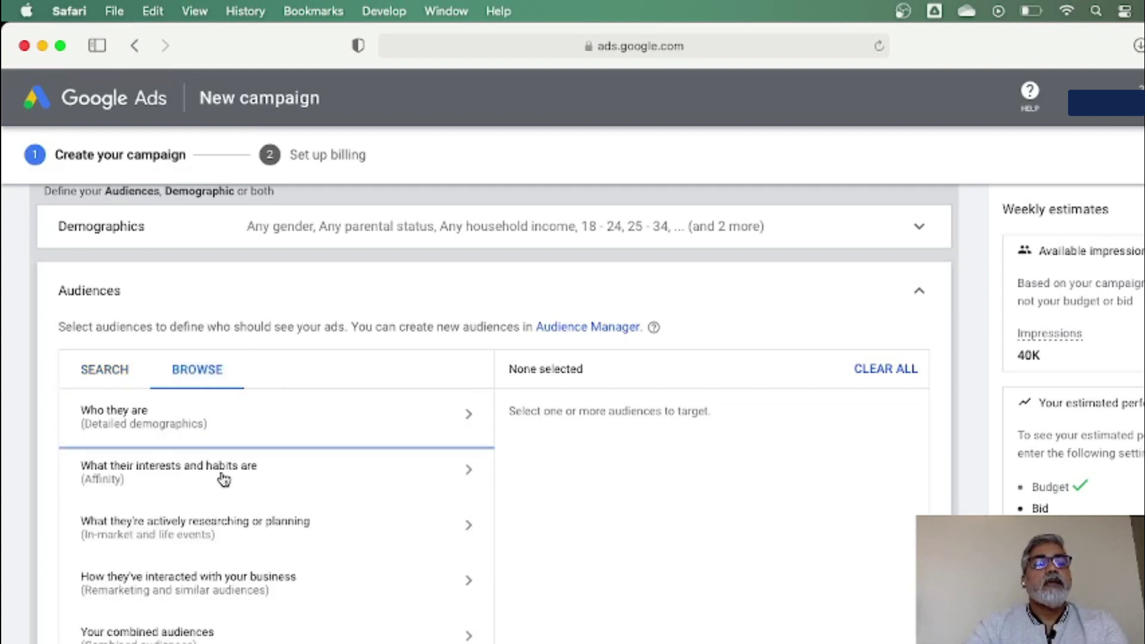
click(468, 470)
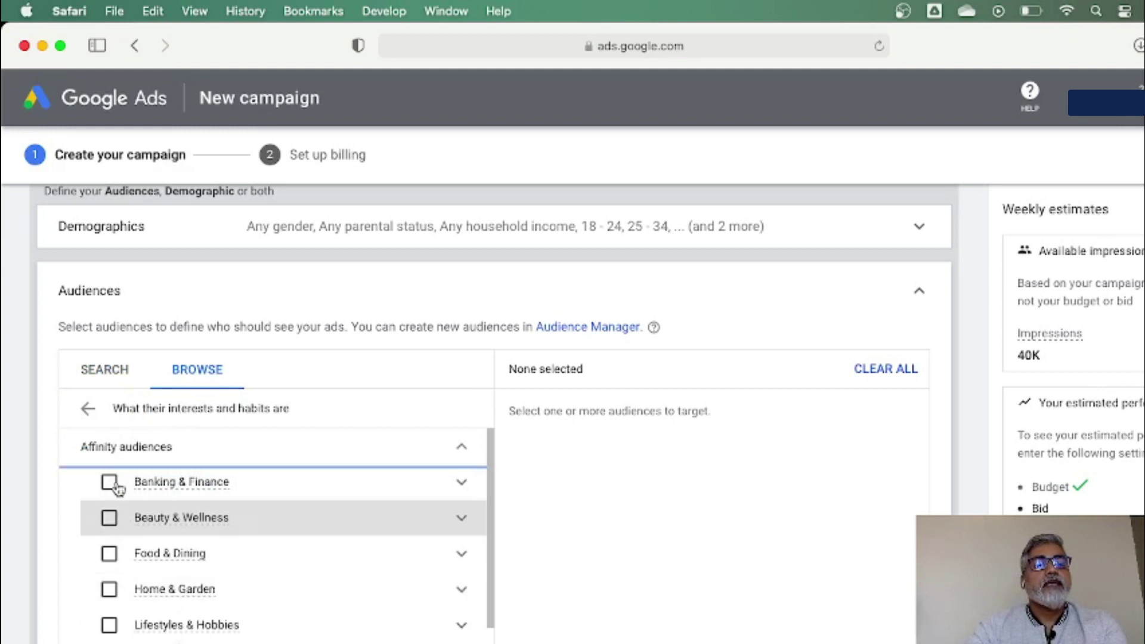
click(109, 483)
click(462, 484)
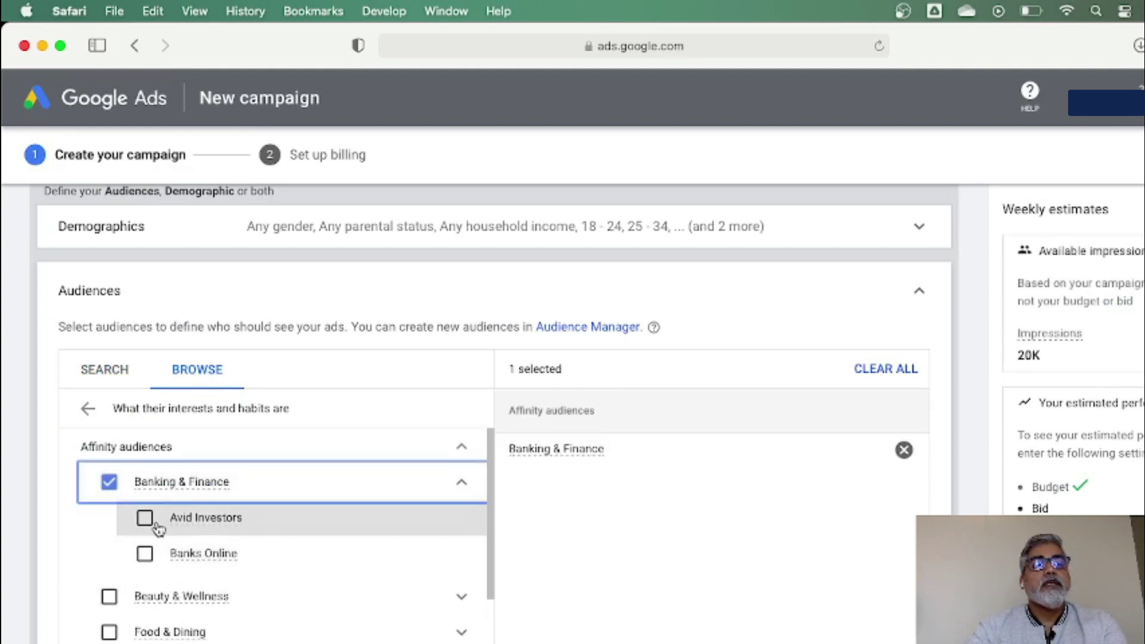
click(463, 482)
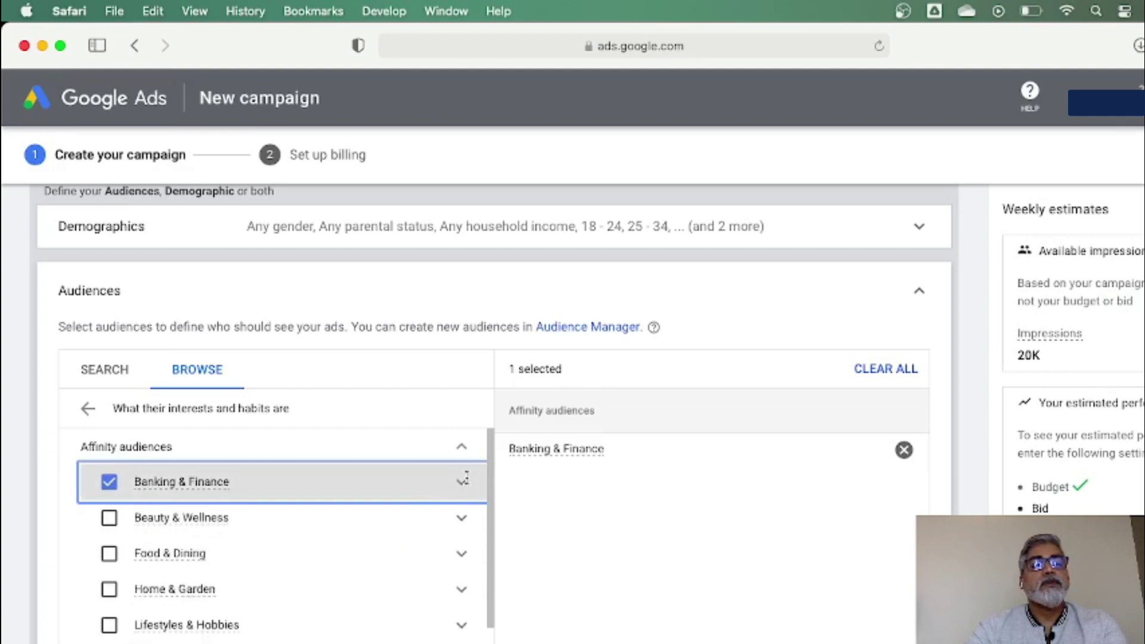
Add the Technology affinity audiences Mobile Enthusiasts, Social Media Enthusiasts and Technophiles to the targeting
scroll(384, 596, down, 2)
scroll(384, 596, down, 5)
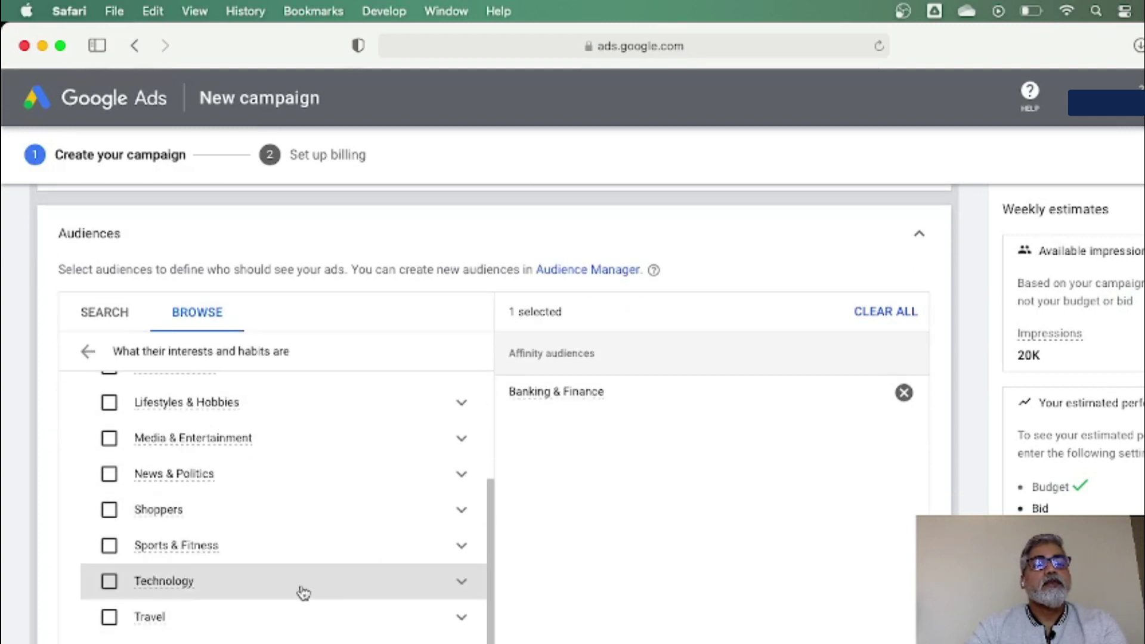
click(462, 582)
scroll(304, 572, down, 3)
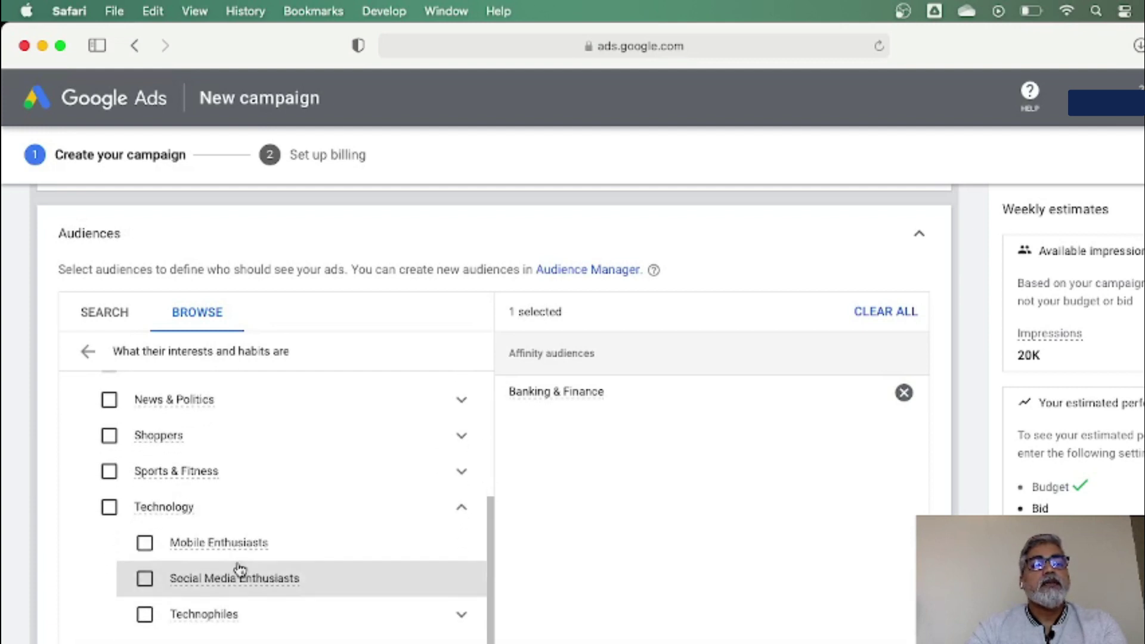
click(145, 544)
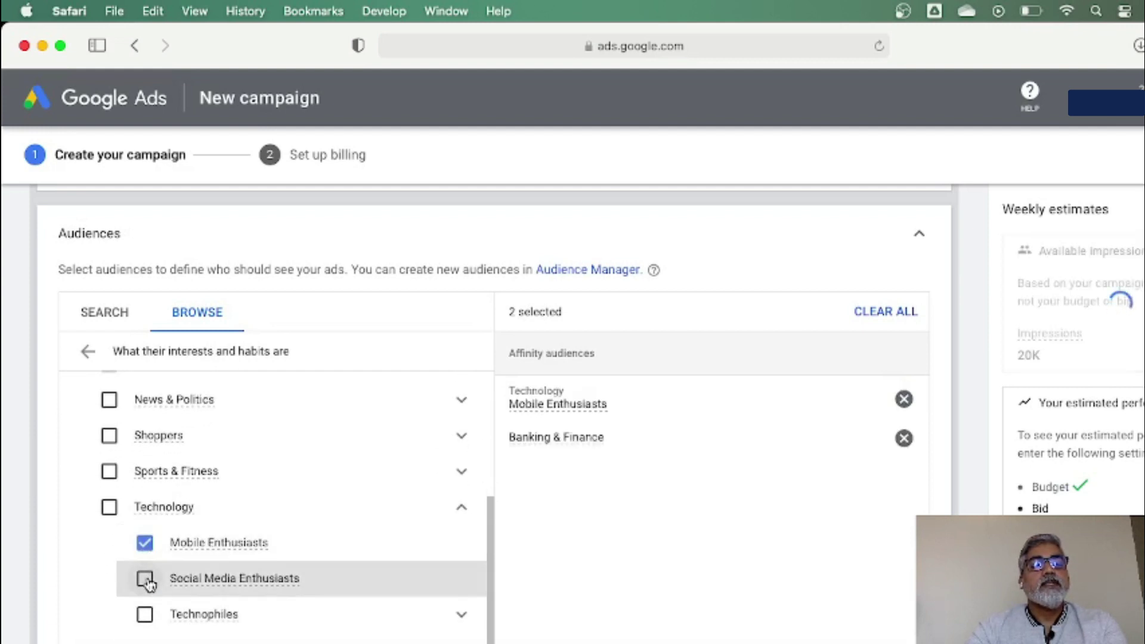
click(145, 579)
click(145, 615)
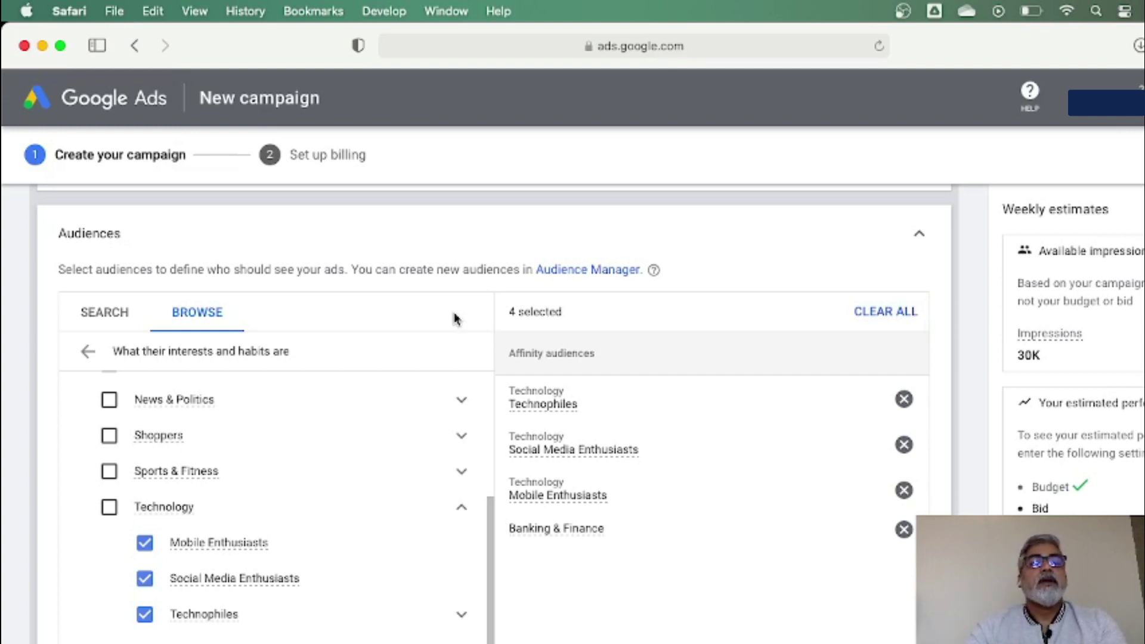
click(920, 240)
scroll(409, 434, up, 2)
scroll(409, 434, up, 3)
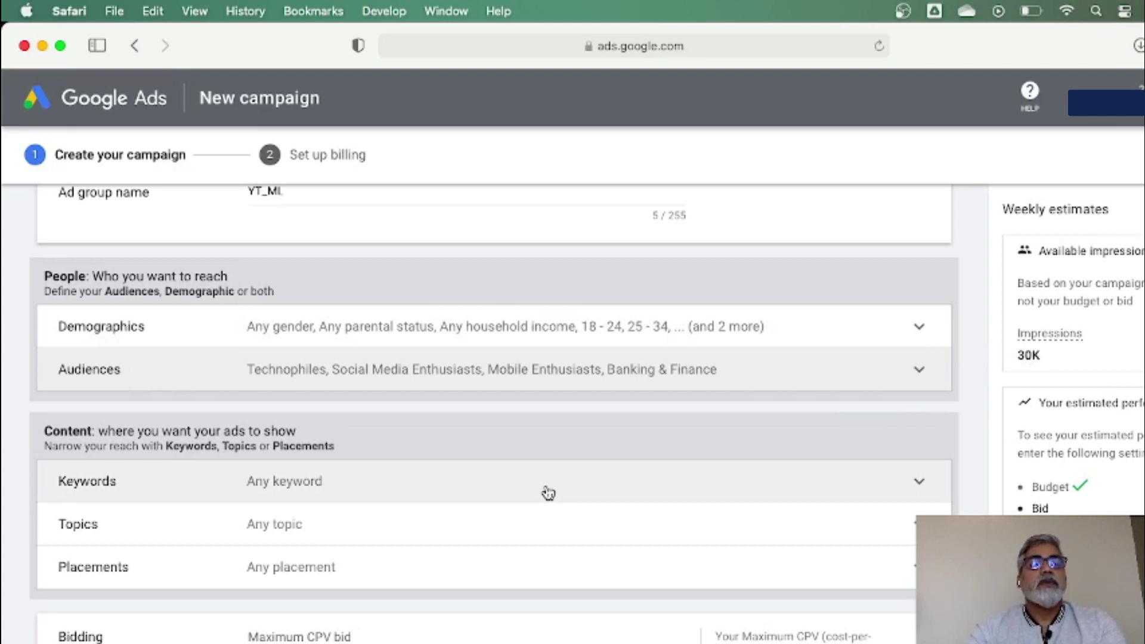
Set the maximum CPV bid to AED 0.05
scroll(623, 484, down, 2)
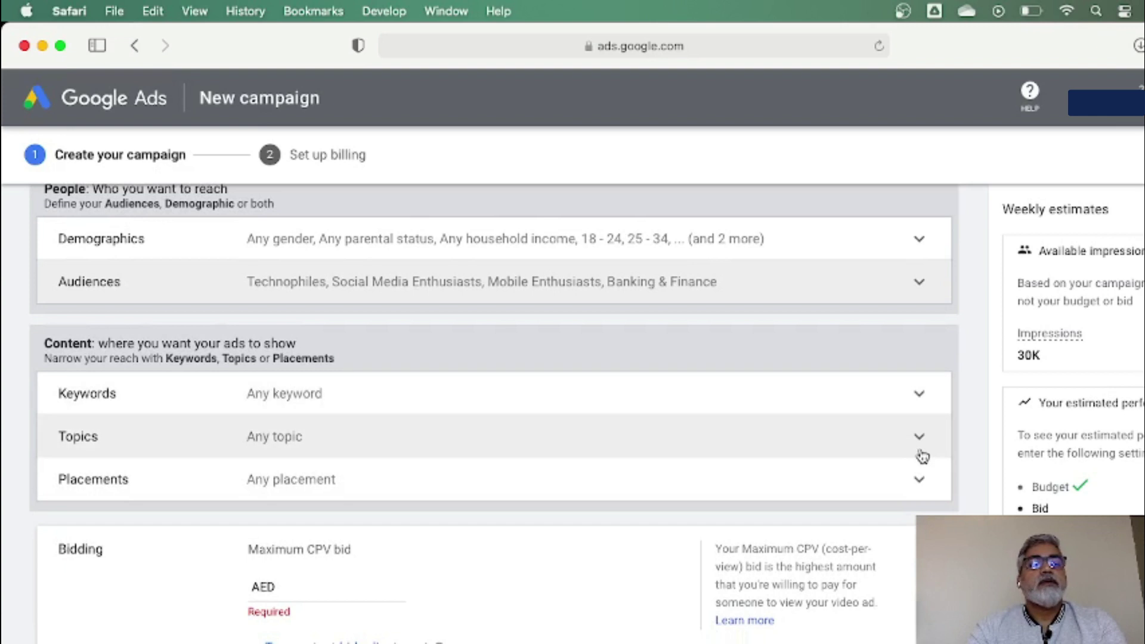
scroll(893, 542, down, 2)
scroll(893, 542, down, 2)
click(351, 441)
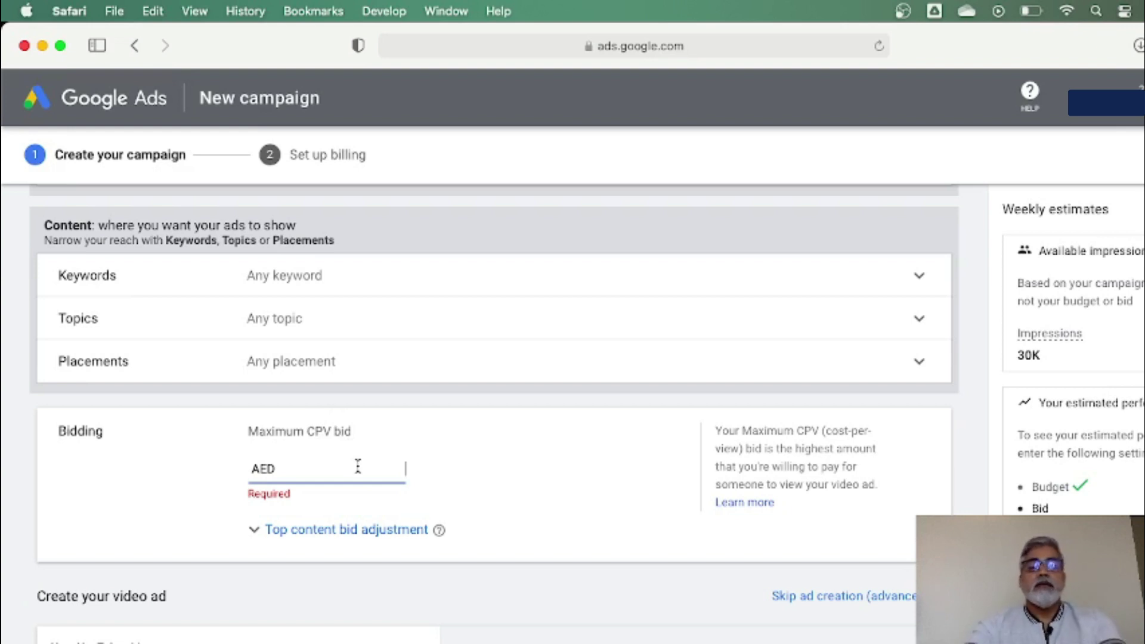
text(0)
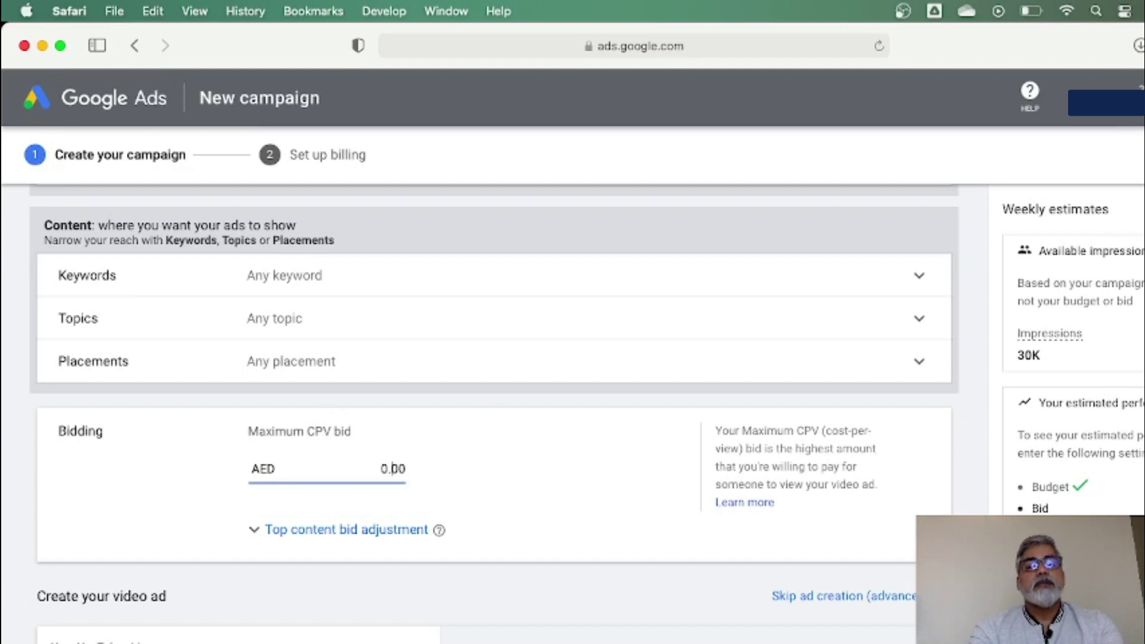
text(5)
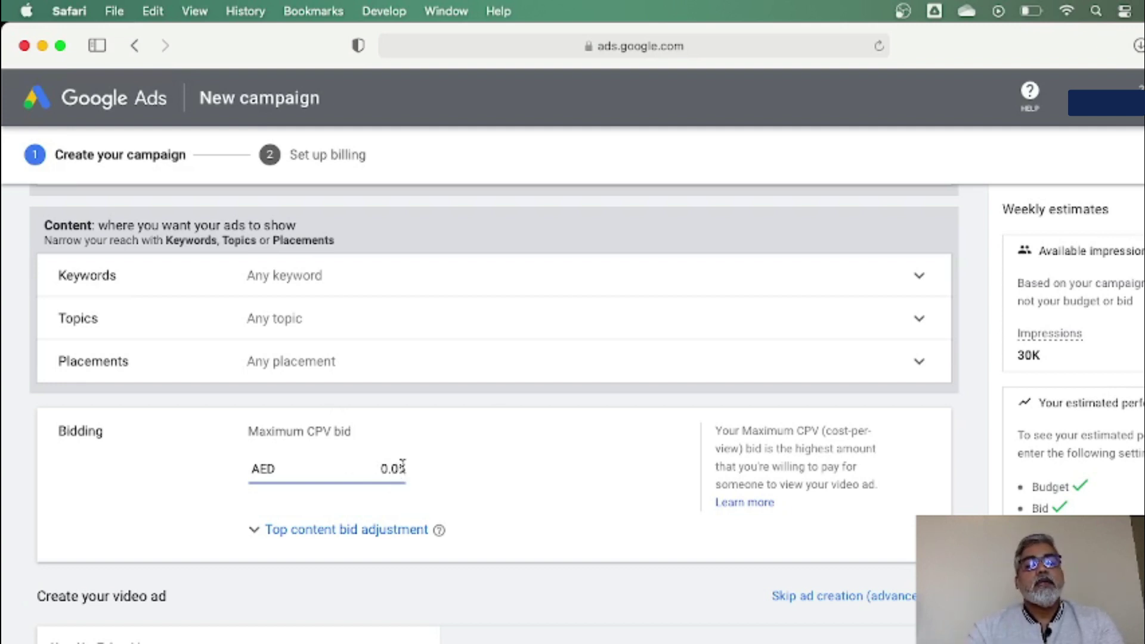
scroll(435, 501, down, 3)
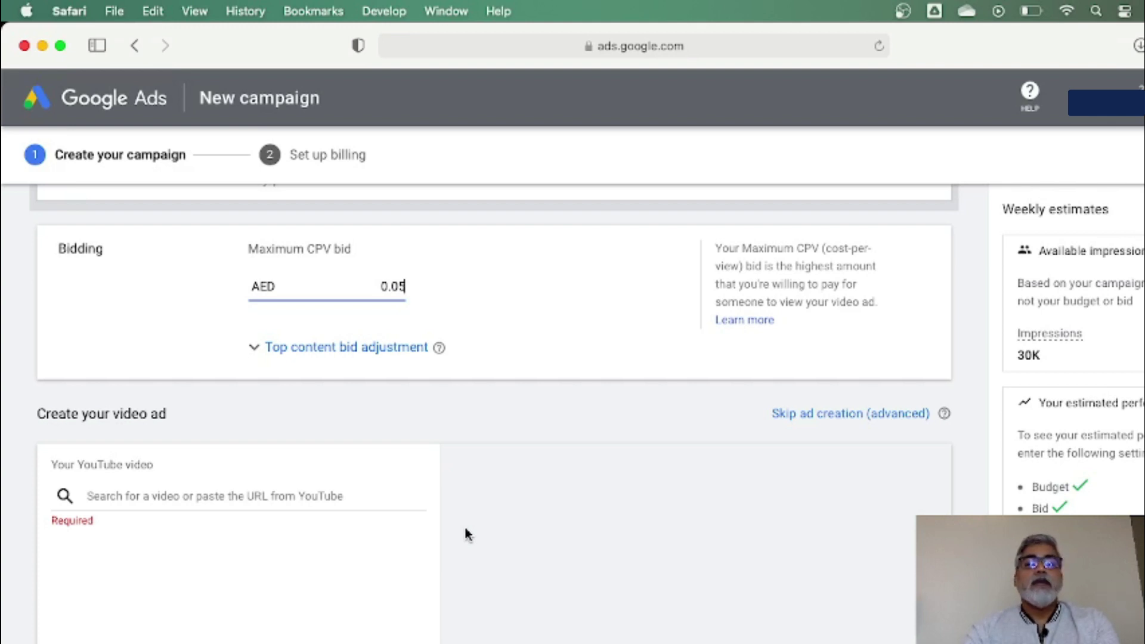
scroll(466, 530, down, 3)
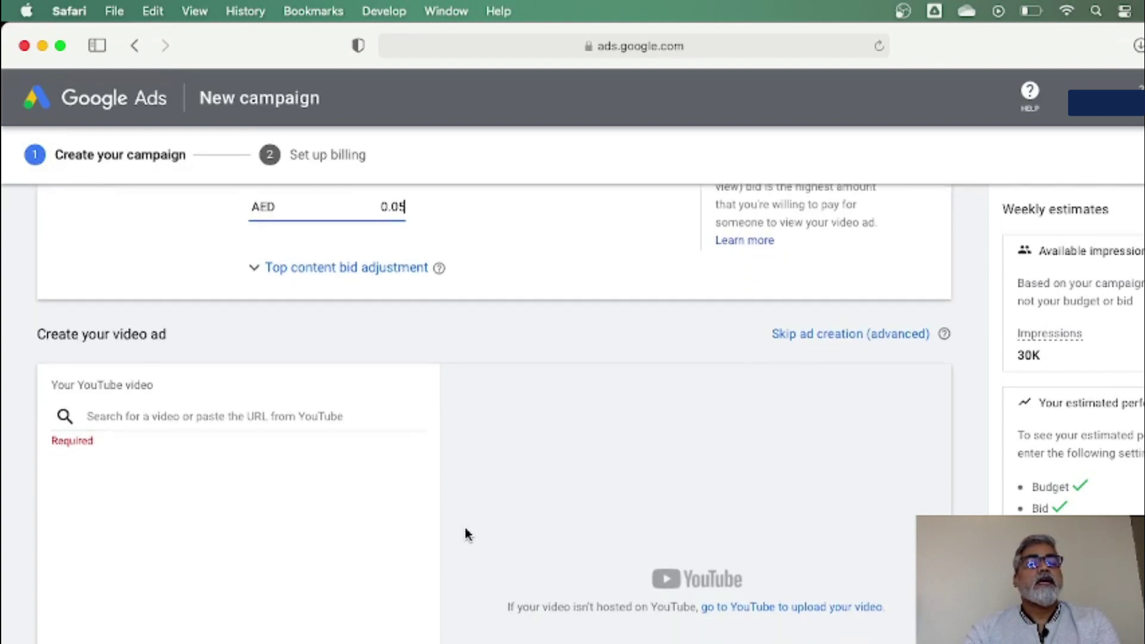
click(150, 413)
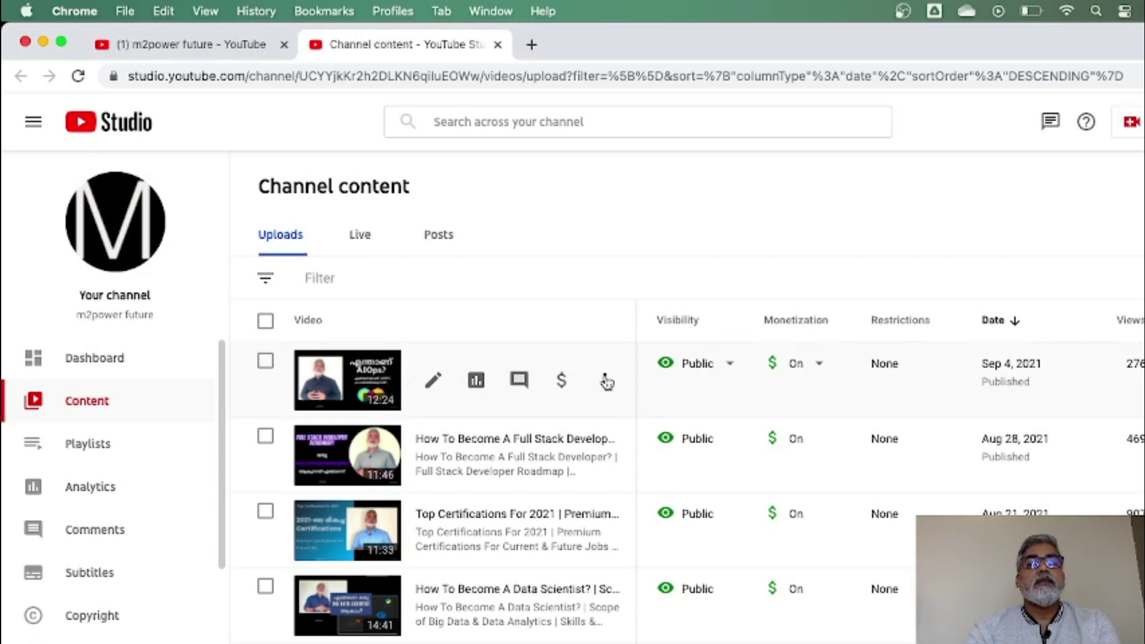
click(607, 379)
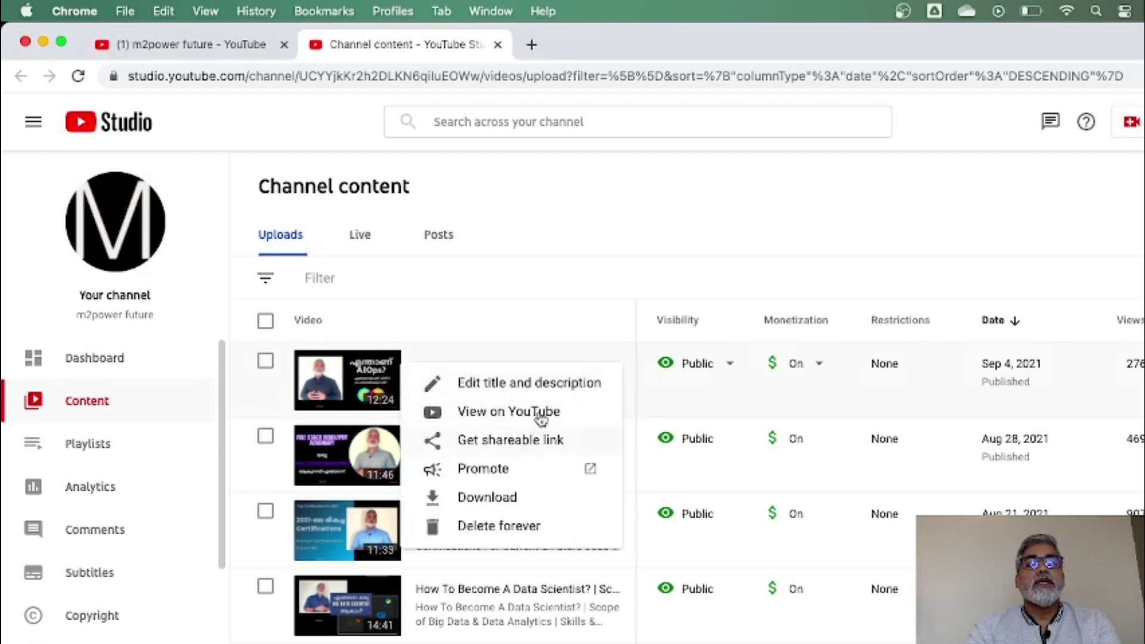
click(525, 441)
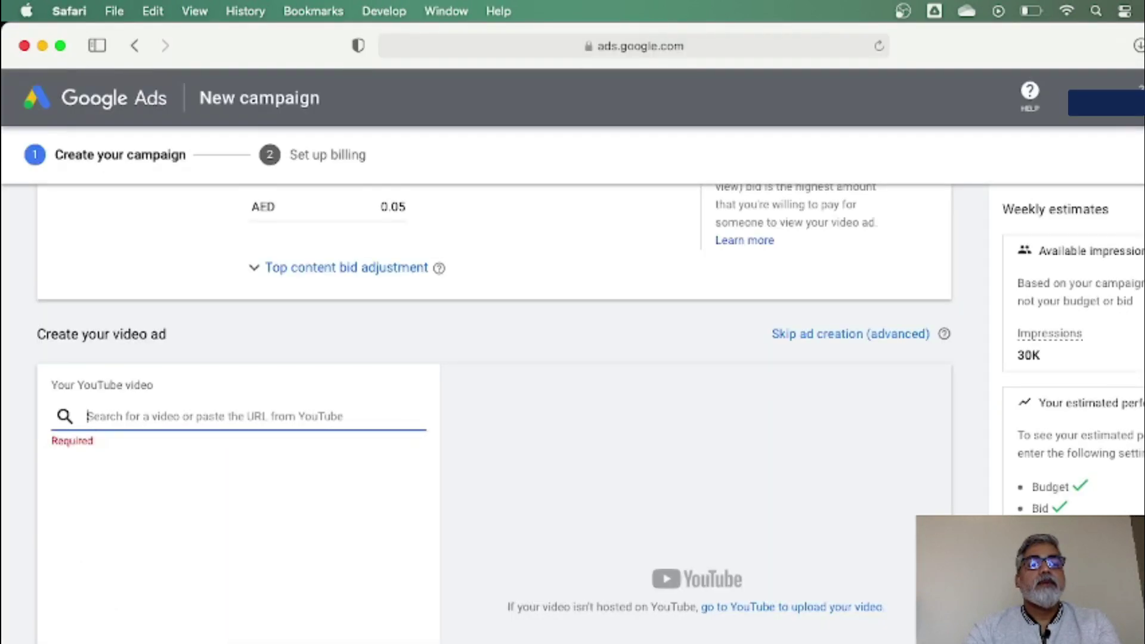
text(https://youtu.be/0_IQ_Ghh4ys)
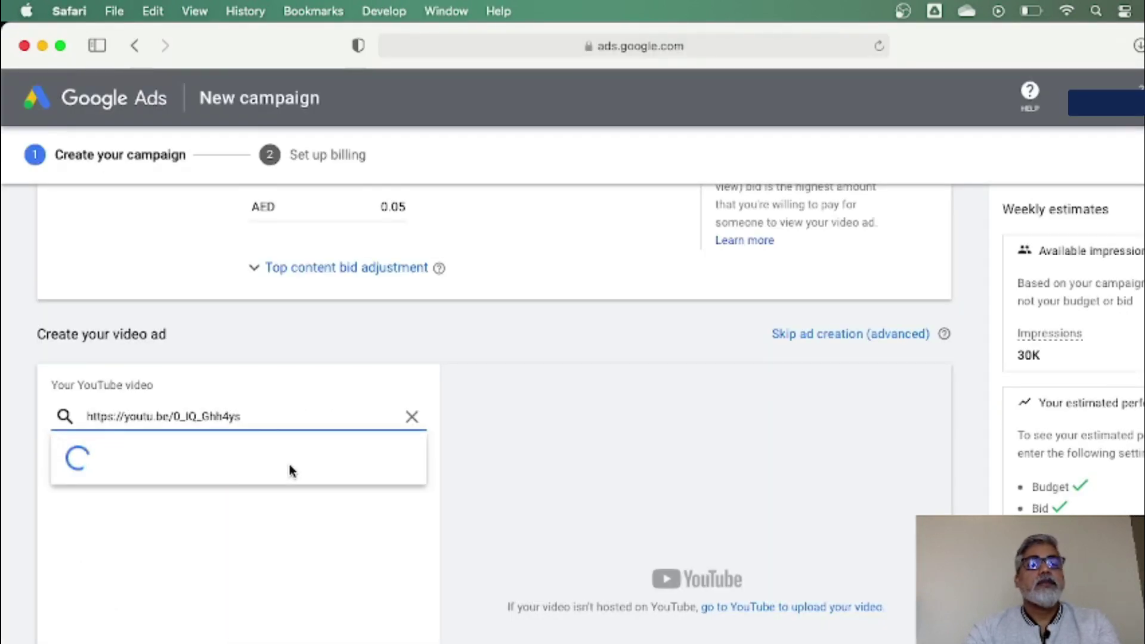
click(289, 464)
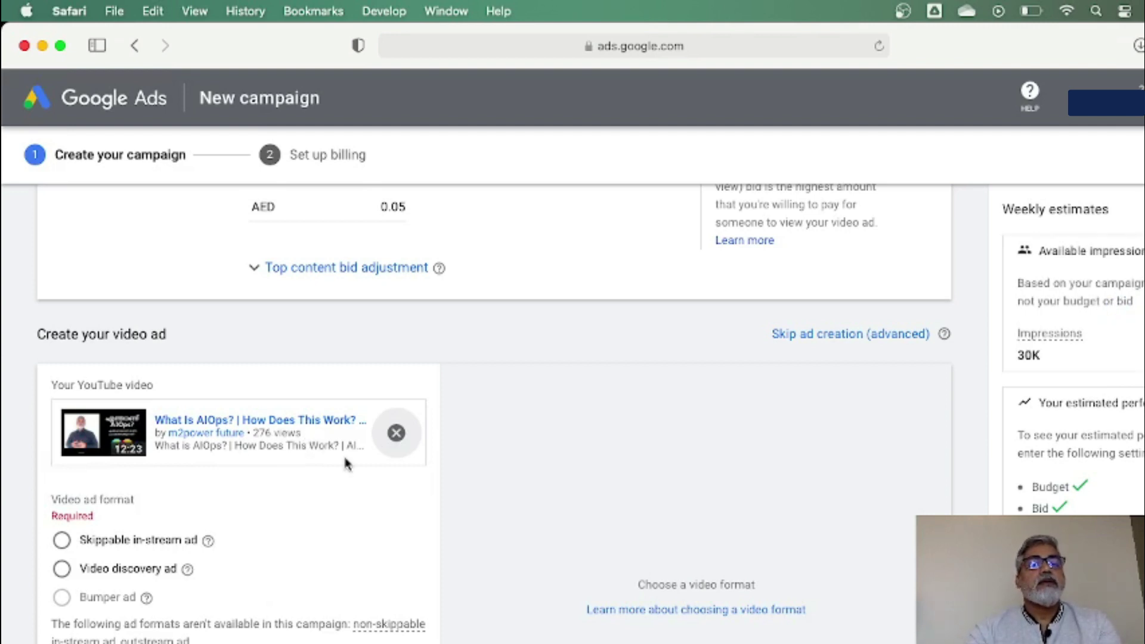
Read the help note on skippable in-stream ads and set the video ad format to Video discovery ad
scroll(276, 525, down, 2)
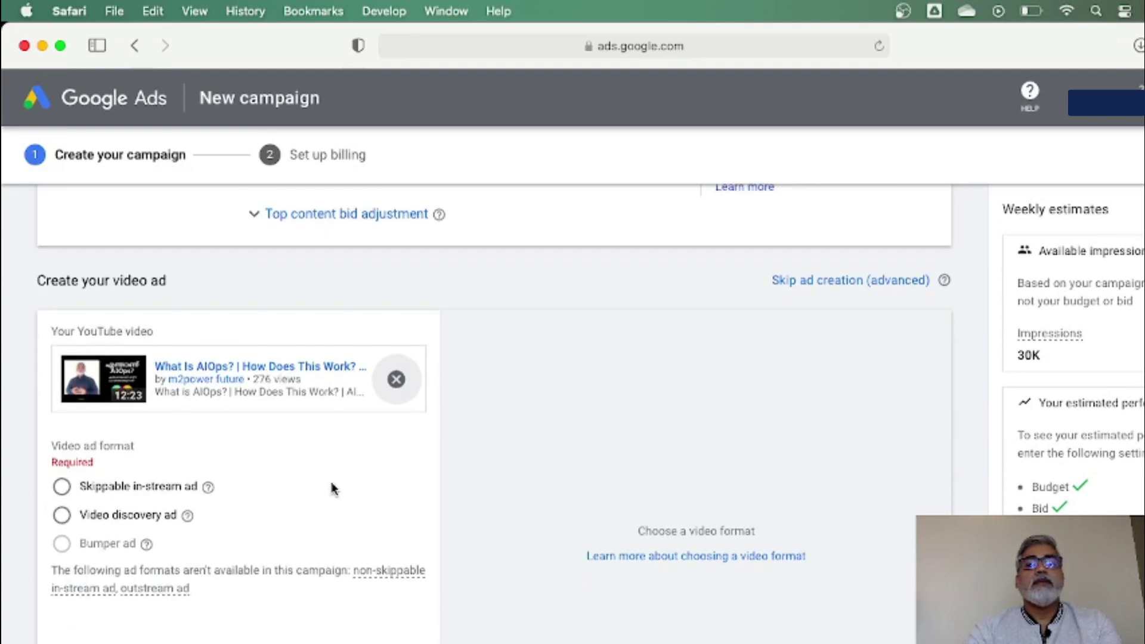
scroll(332, 489, down, 1)
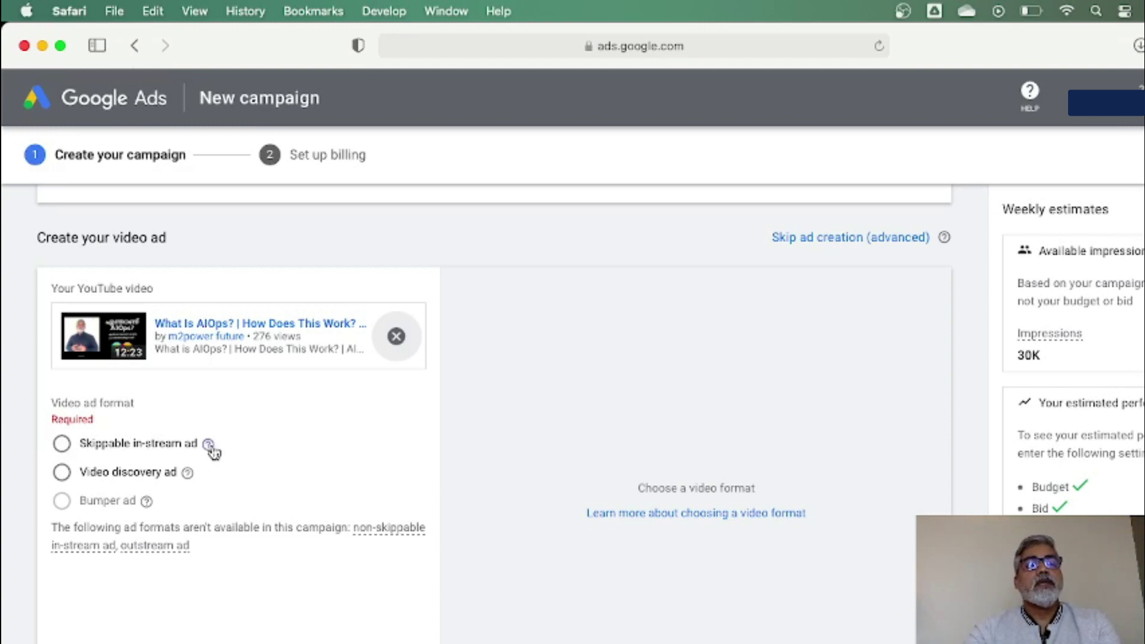
mouse_move(209, 446)
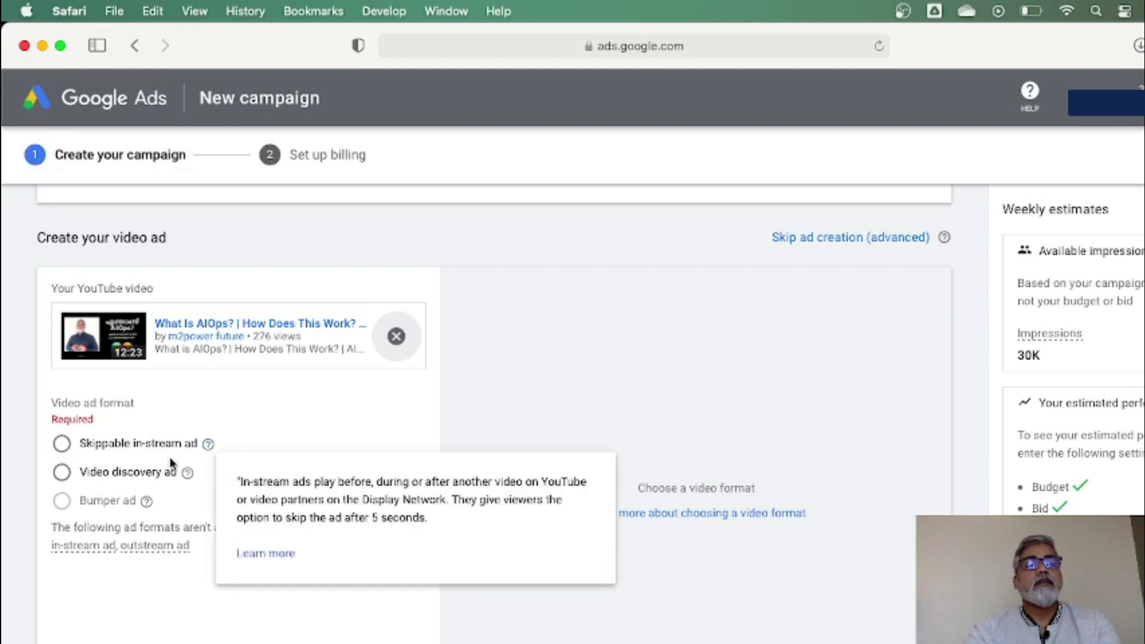
click(66, 473)
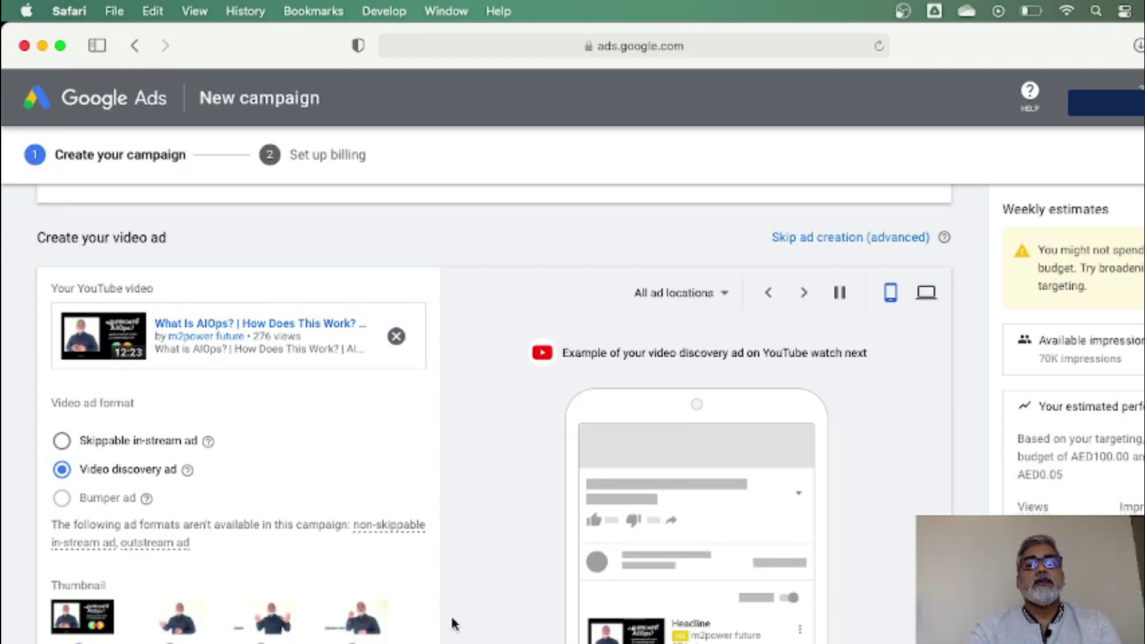
Enter "What is AIOps" as the headline of the video discovery ad
scroll(656, 512, down, 3)
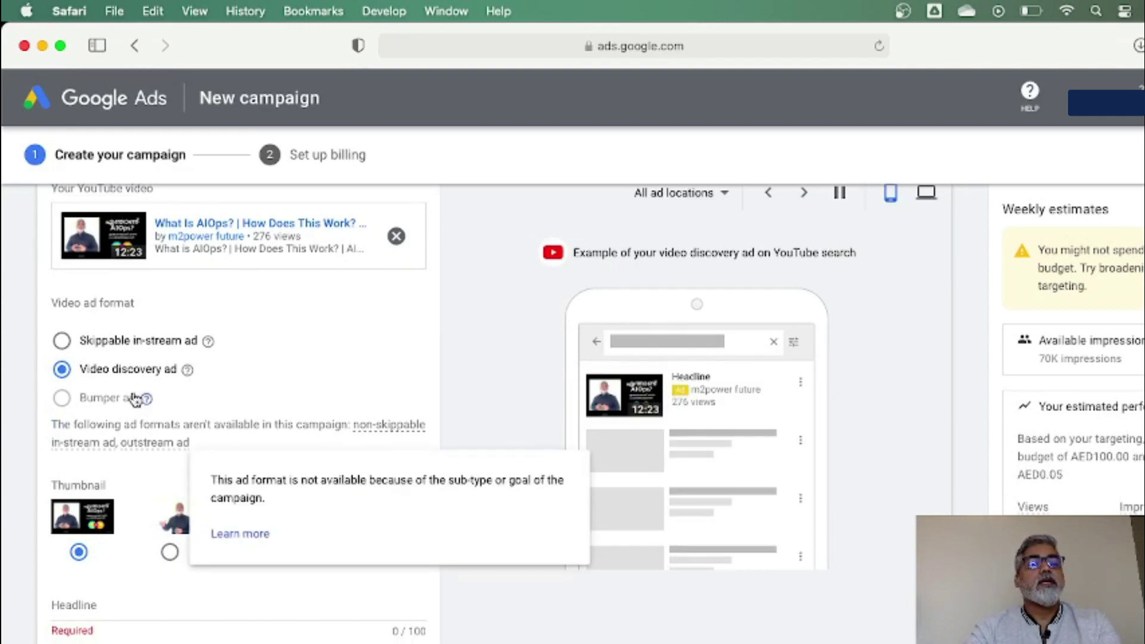
click(91, 604)
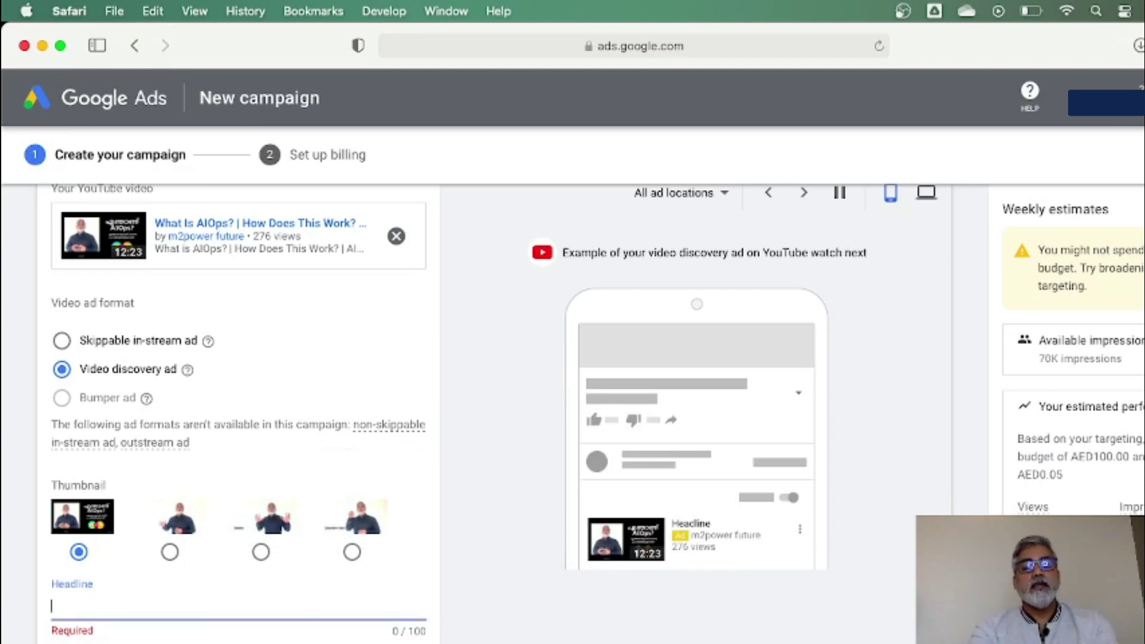
text(What )
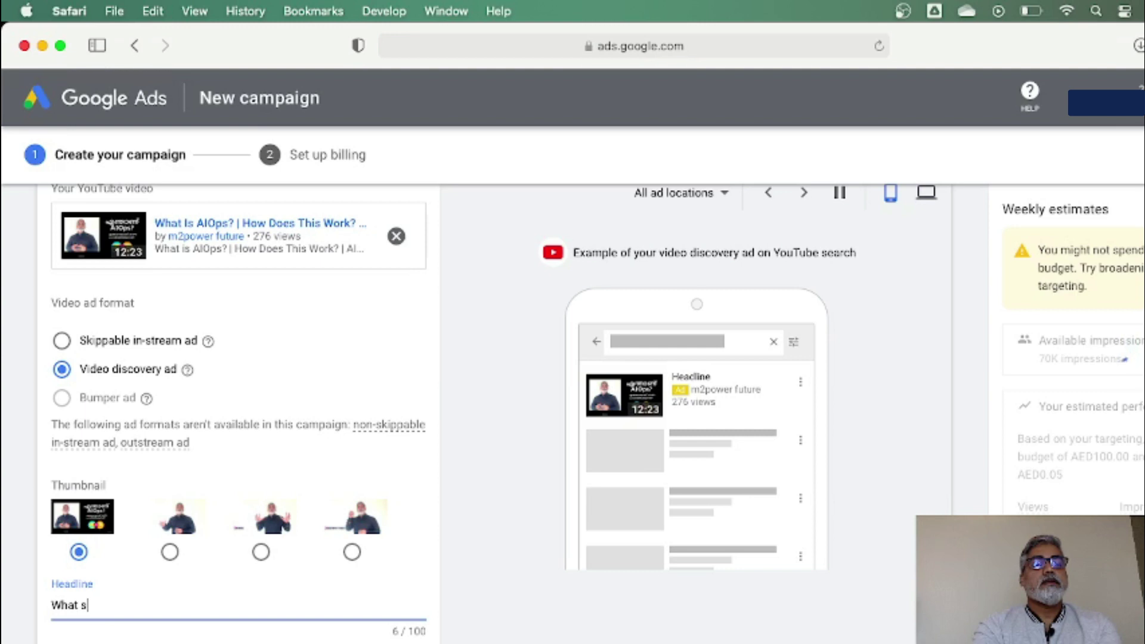
text(is AIO)
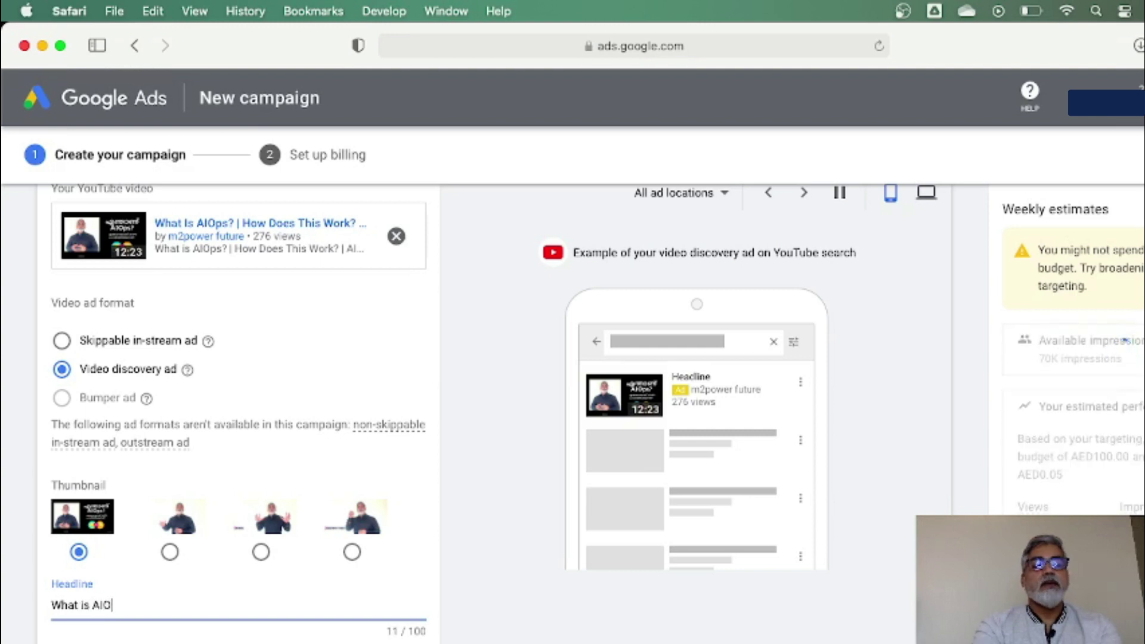
text(ps)
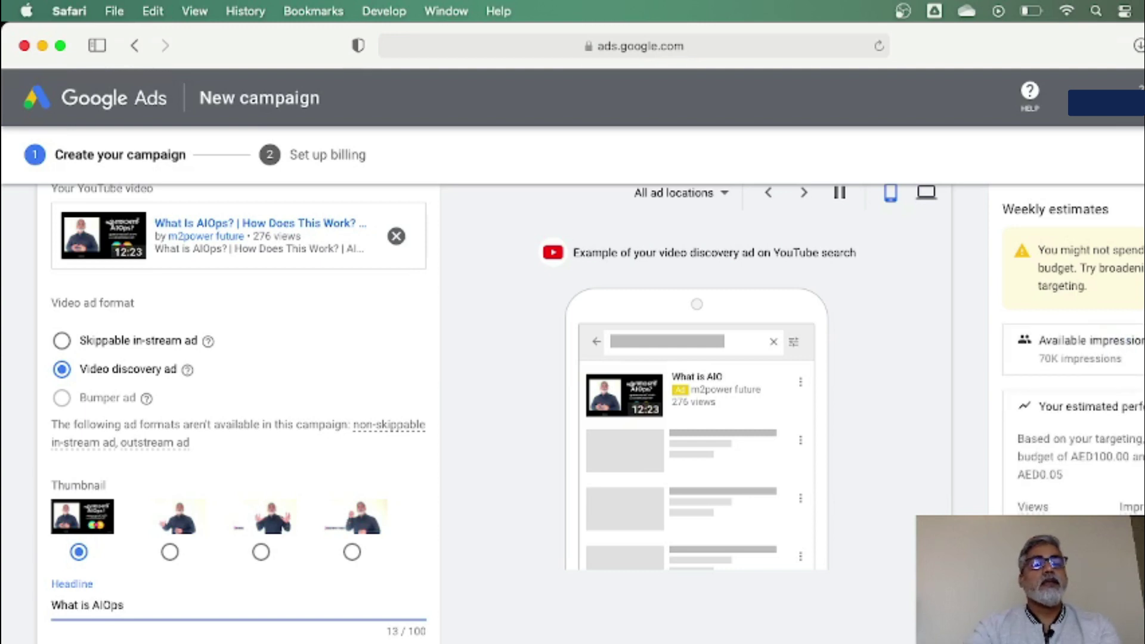
click(597, 554)
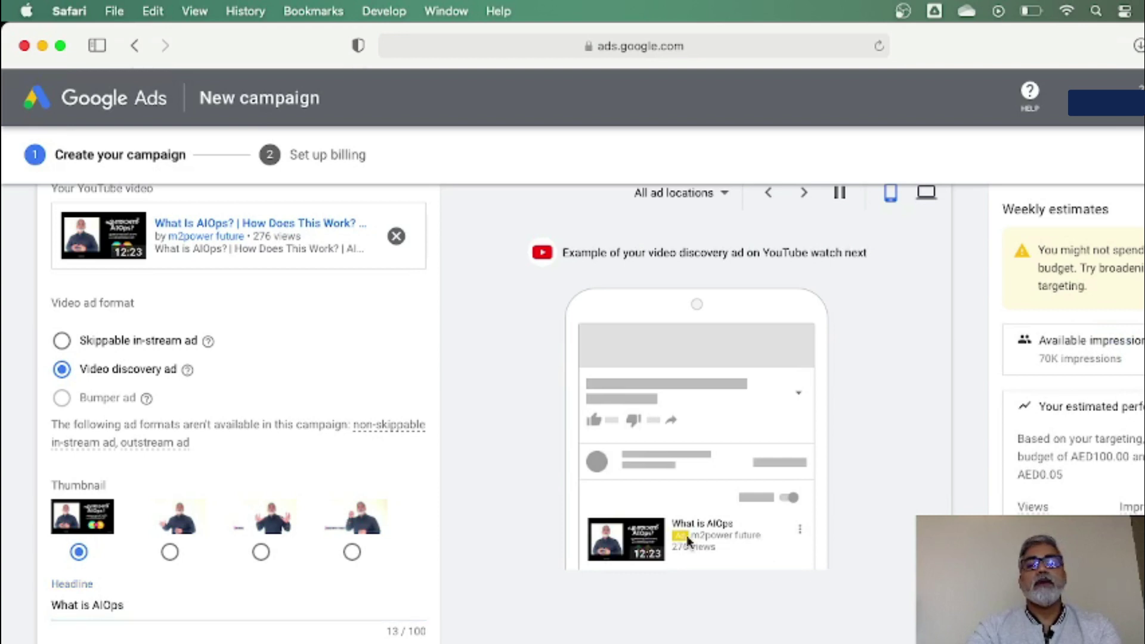
Copy the headline text "What is AIOps" into both Description 1 and Description 2 of the ad
drag(128, 606, 27, 608)
key(super+c)
key(shift+super+backslash)
click(222, 355)
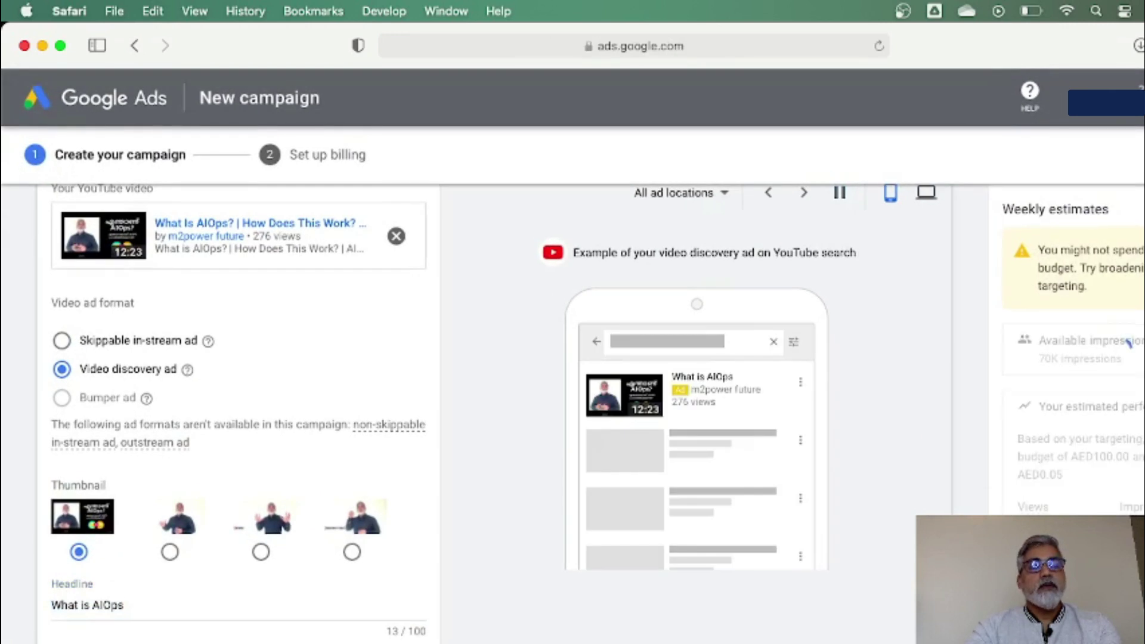
key(Tab)
key(super+v)
click(106, 635)
key(super+v)
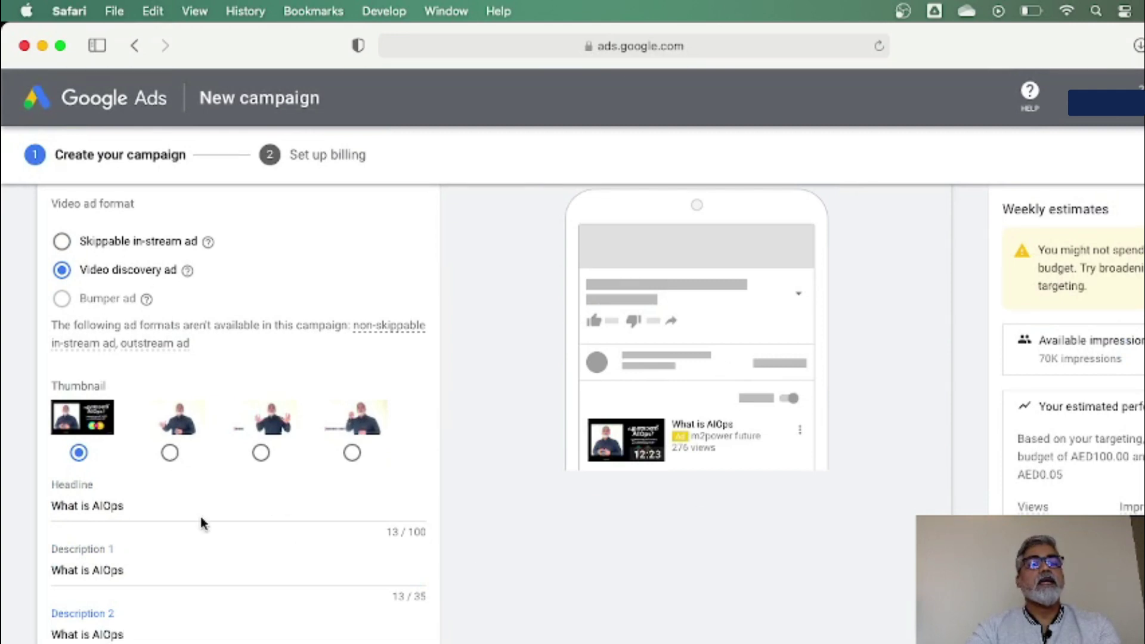
Replace the default ad name with Ad_ML_AIops
scroll(204, 525, down, 3)
drag(82, 593, 53, 592)
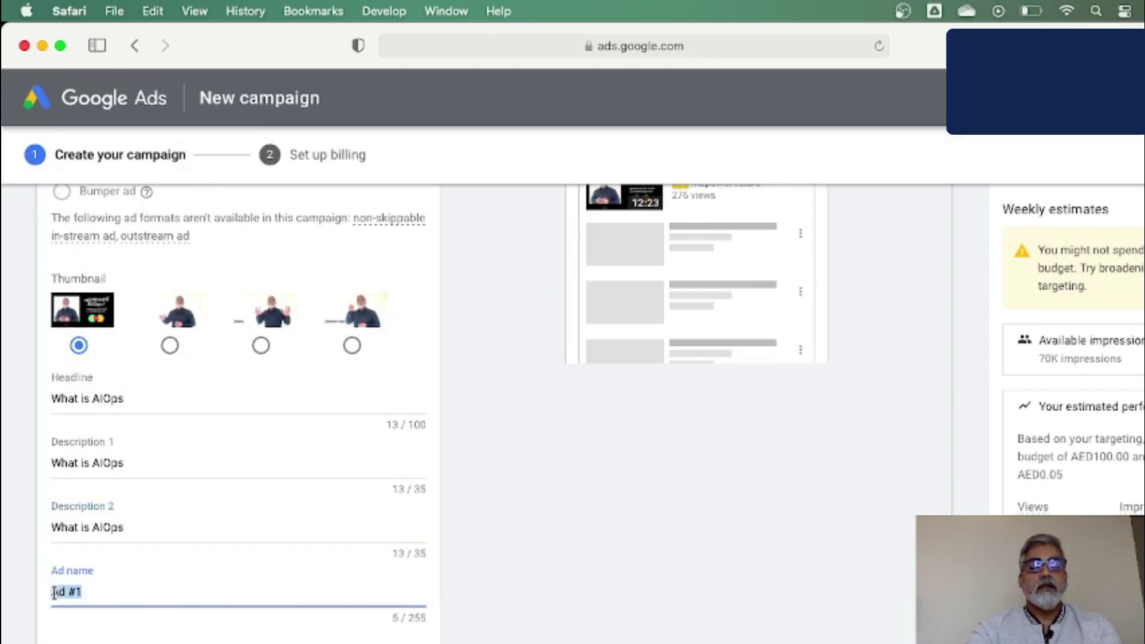
text(Ad_ML_AIops)
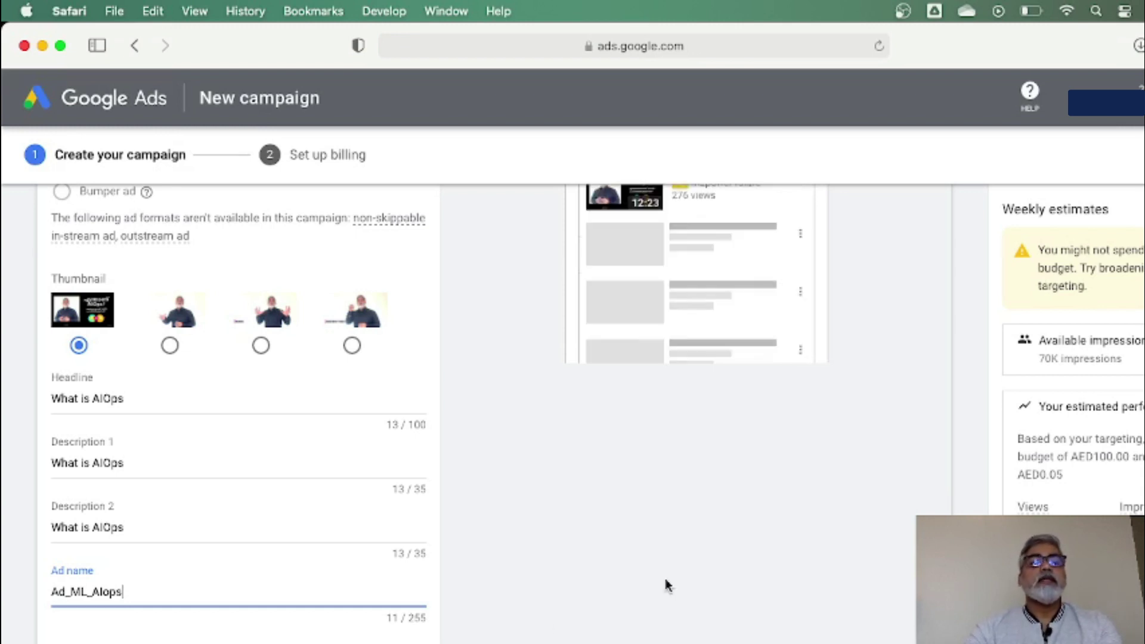
scroll(658, 524, up, 2)
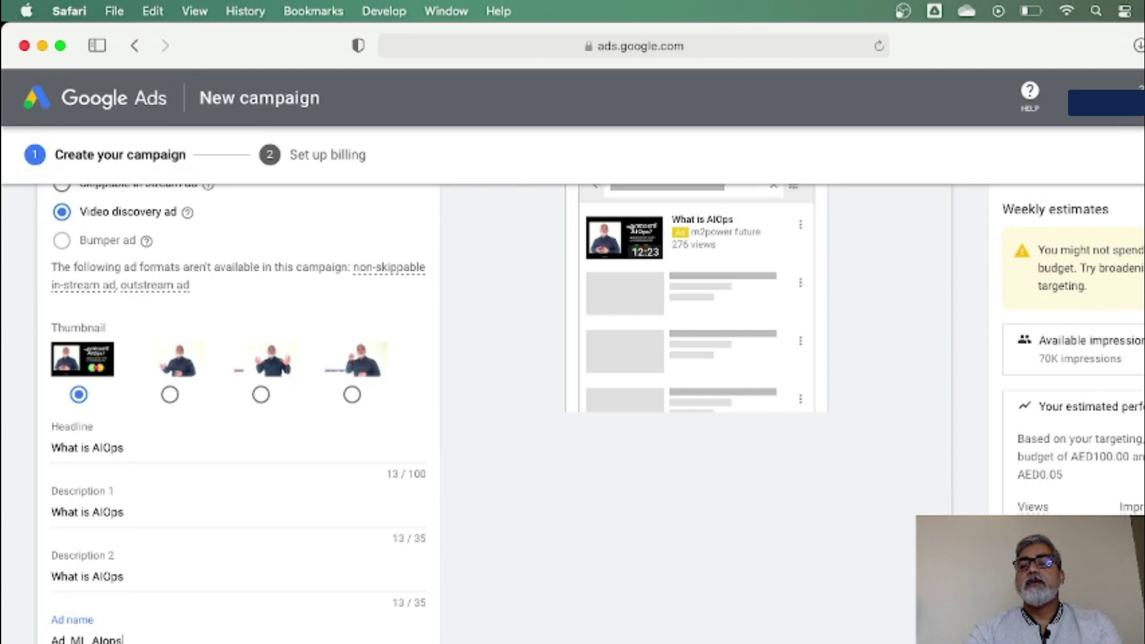
scroll(238, 418, down, 1)
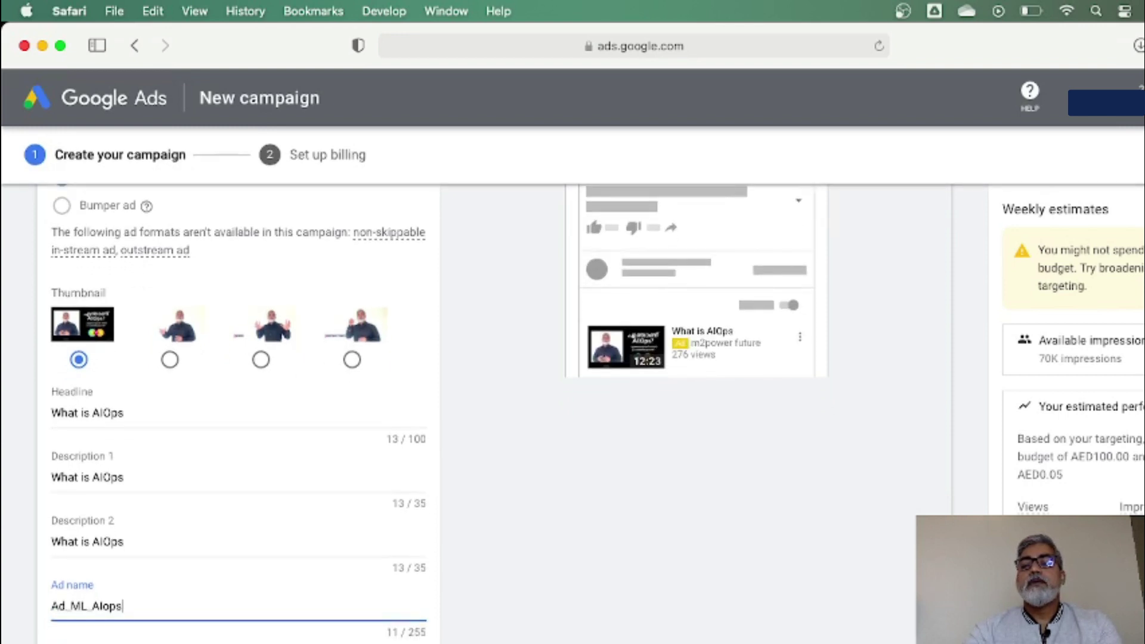
scroll(864, 602, up, 5)
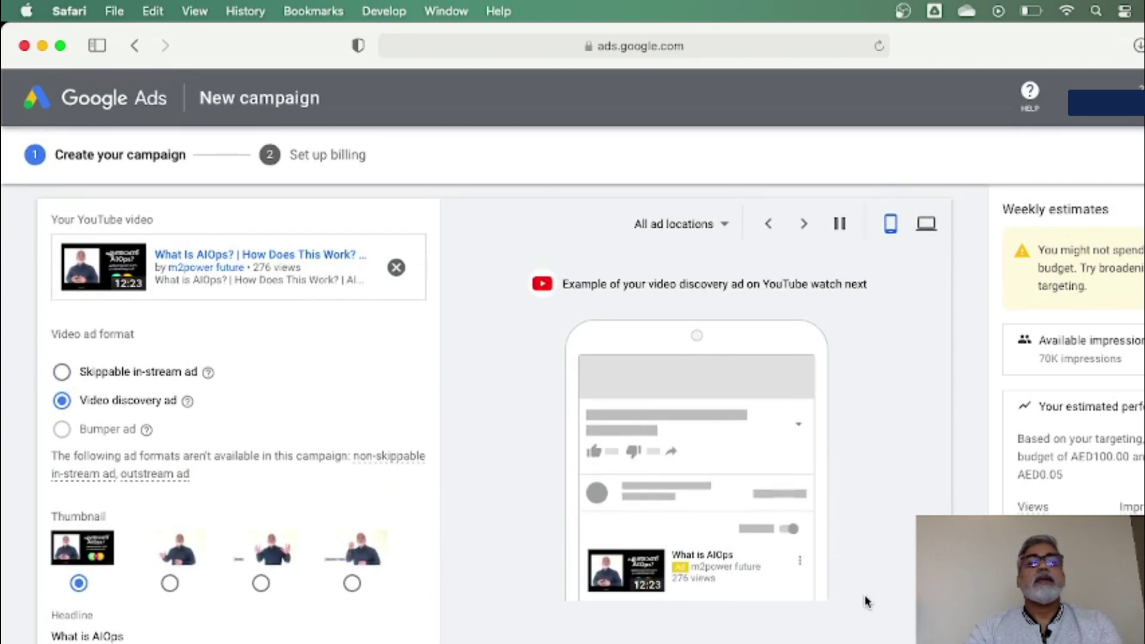
scroll(865, 603, down, 6)
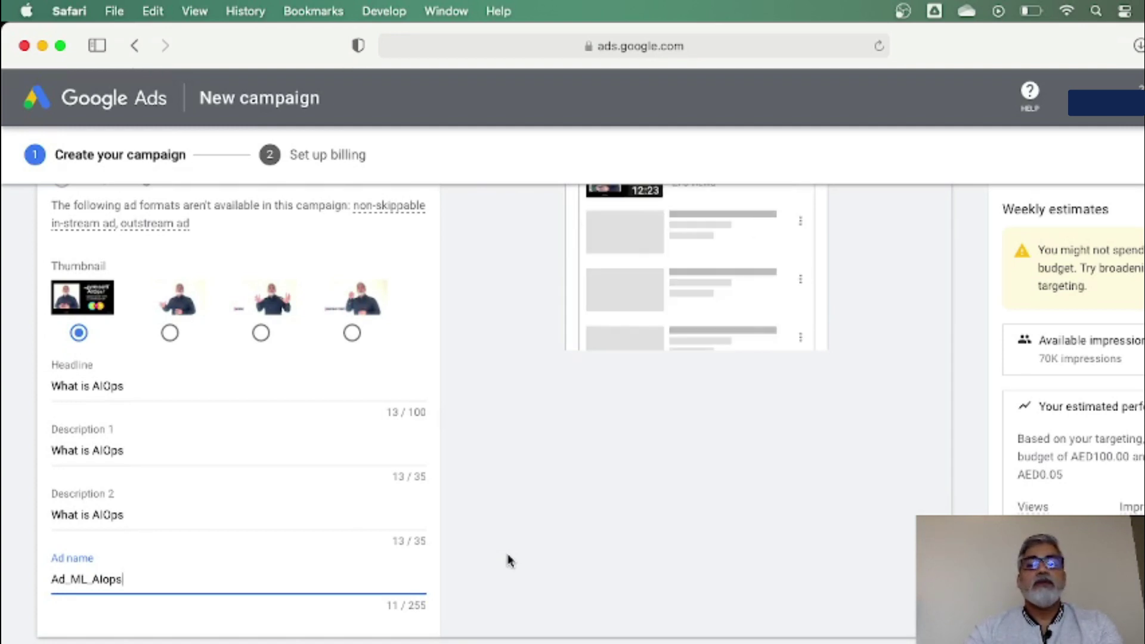
scroll(508, 560, up, 2)
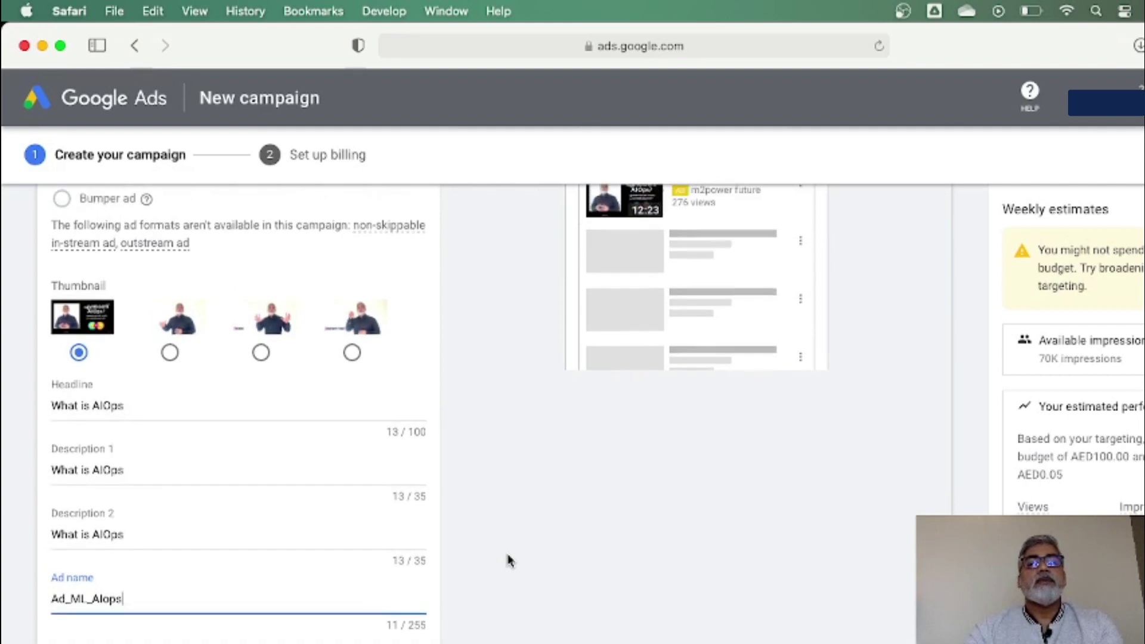